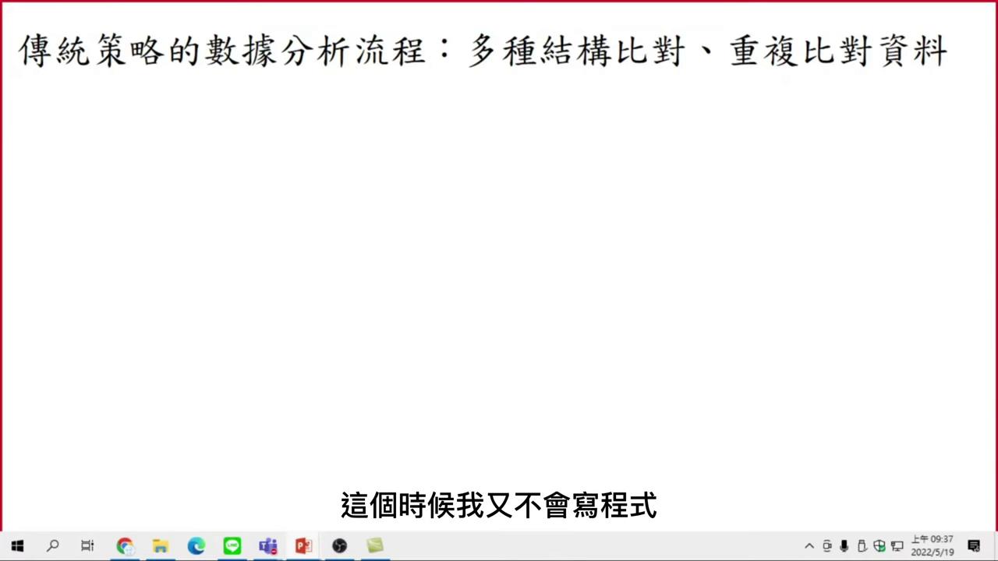
Reveal the Data cylinder and pivot tables, then merge the three tables into one big table
{"action": "key", "text": "Right"}
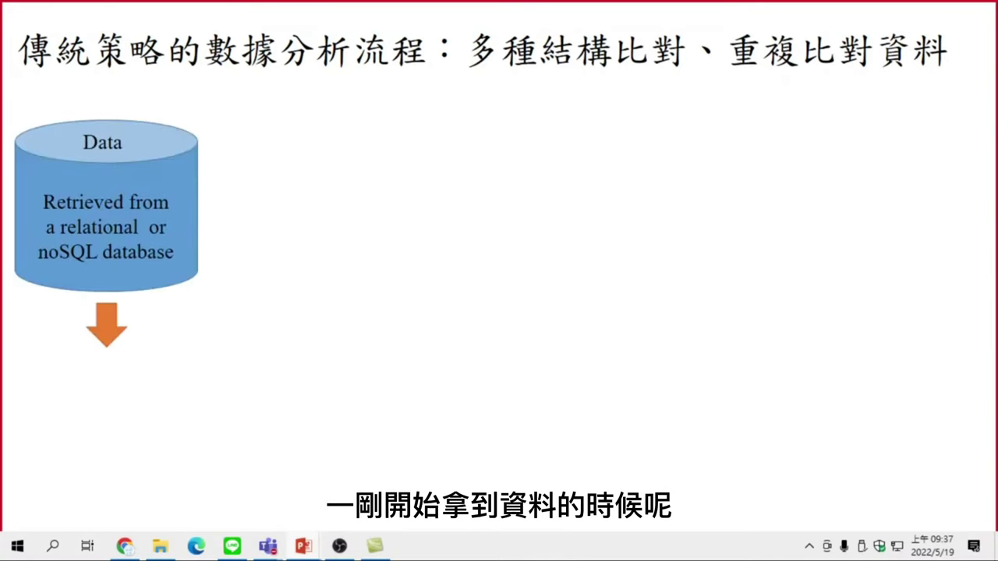
{"action": "key", "text": "Right"}
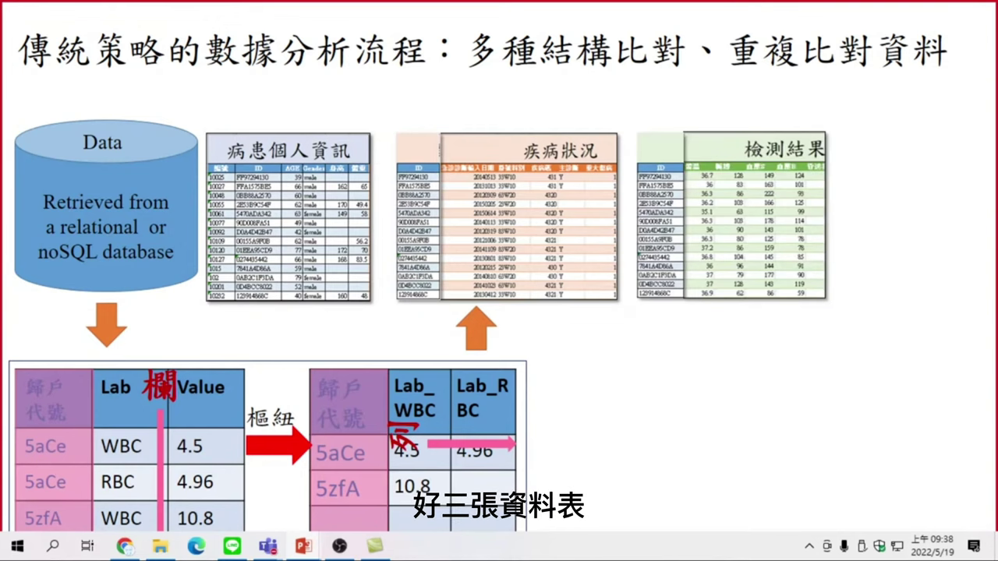
{"action": "key", "text": "space"}
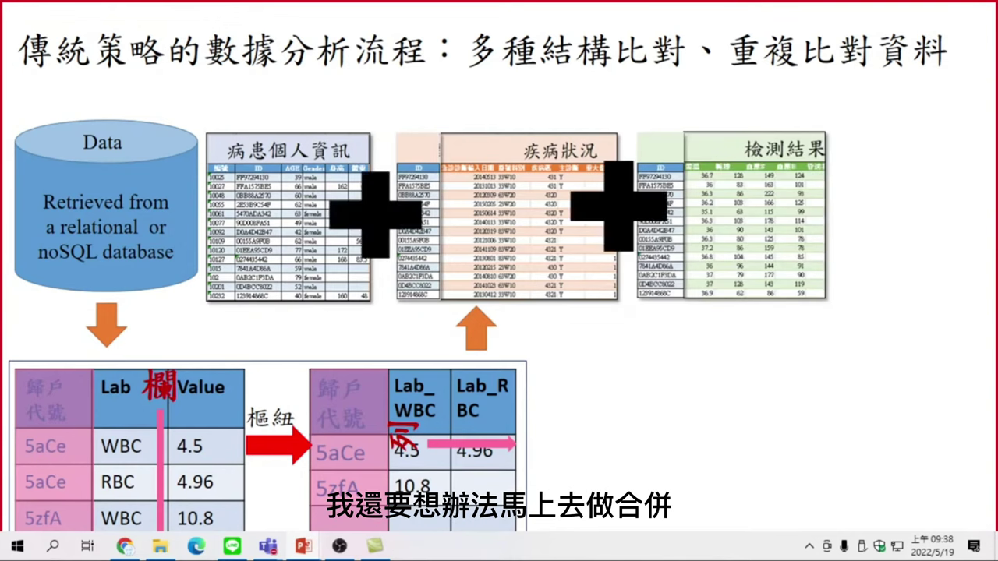
{"action": "key", "text": "space"}
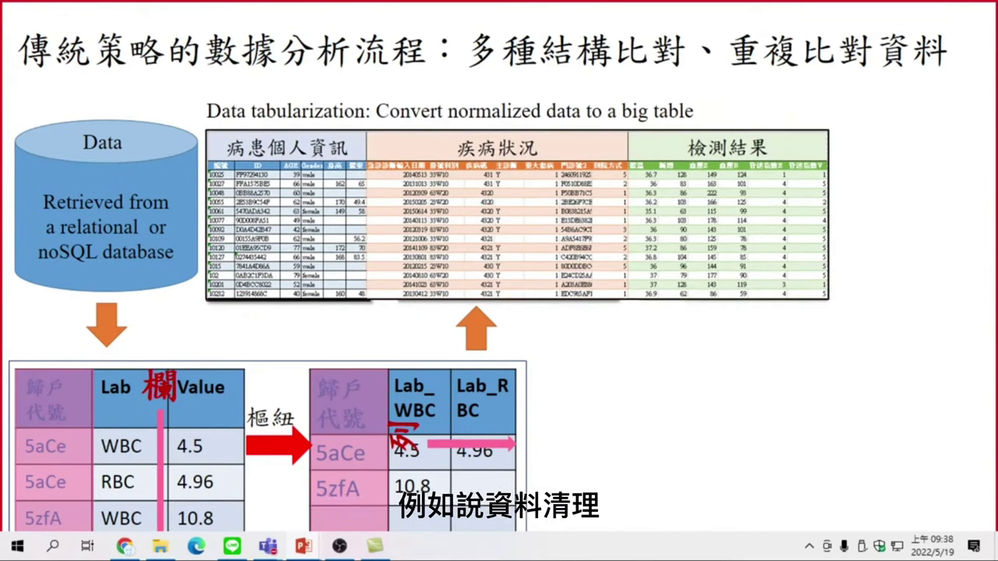
Reveal the Data clean up and Visualization stages, then advance to the standard-workflow slide
{"action": "key", "text": "space"}
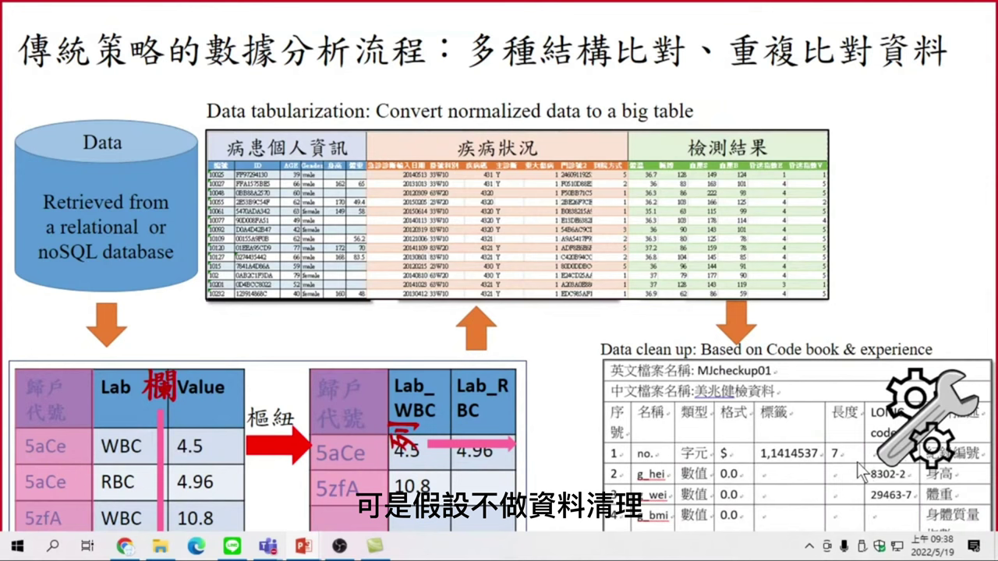
{"action": "key", "text": "space"}
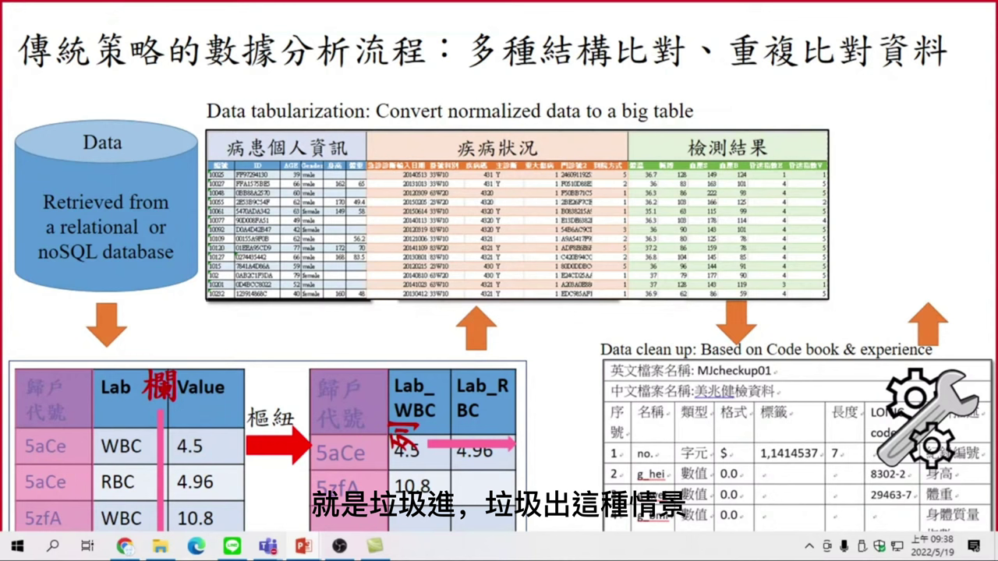
{"action": "key", "text": "space"}
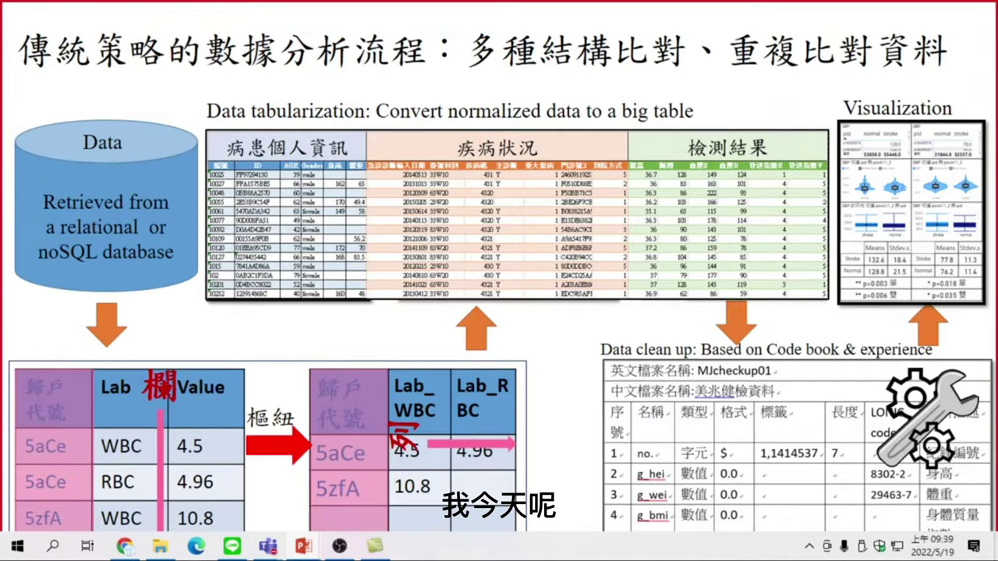
{"action": "key", "text": "Right"}
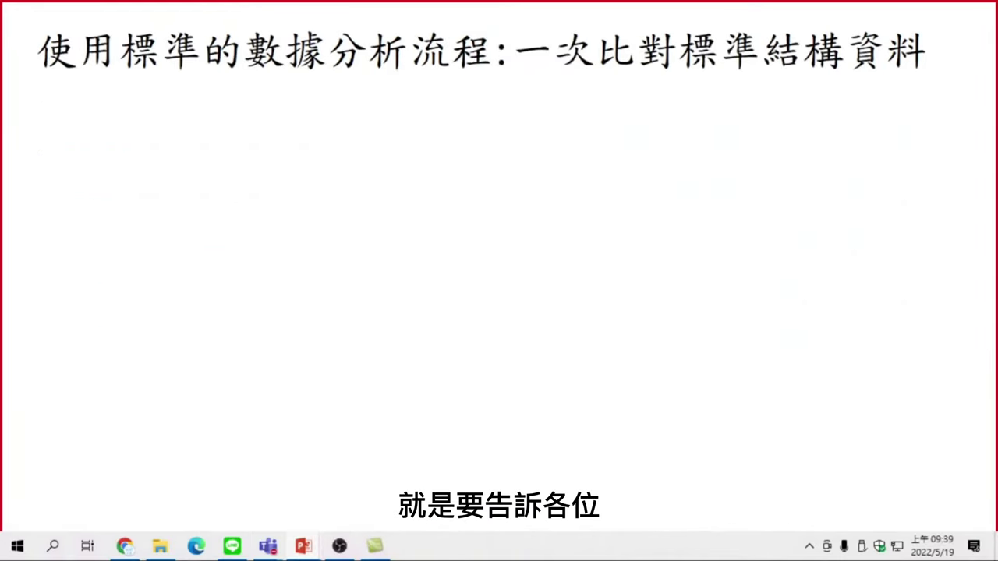
Reveal the FHIR server data, the patient, disease and test tables, then the relationship diagram
{"action": "key", "text": "Right"}
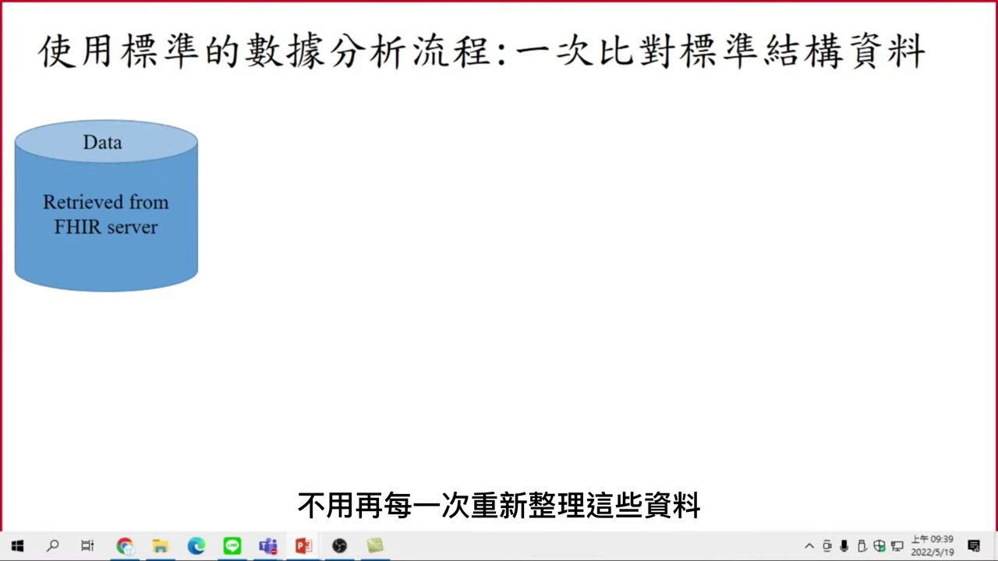
{"action": "key", "text": "Right"}
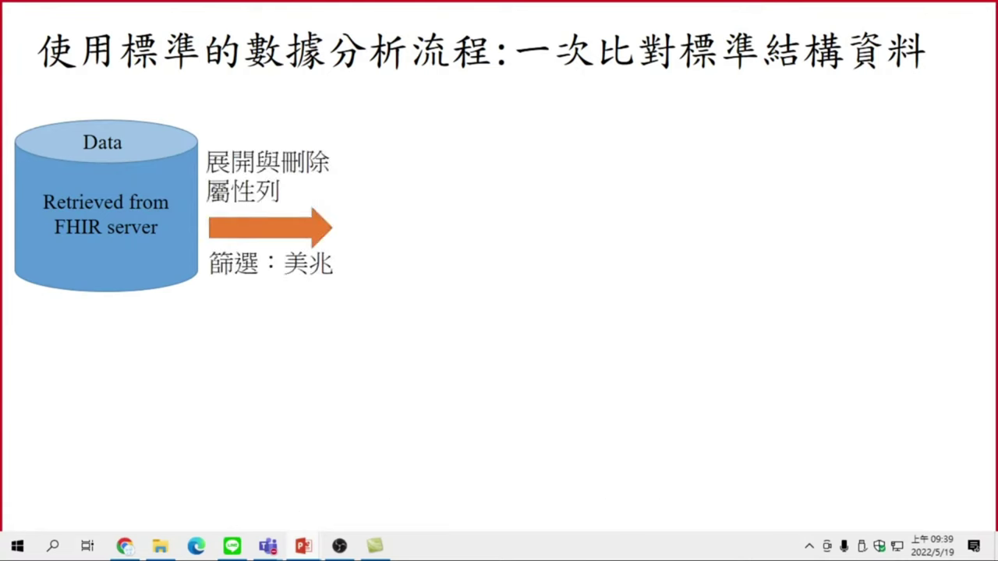
{"action": "key", "text": "Right"}
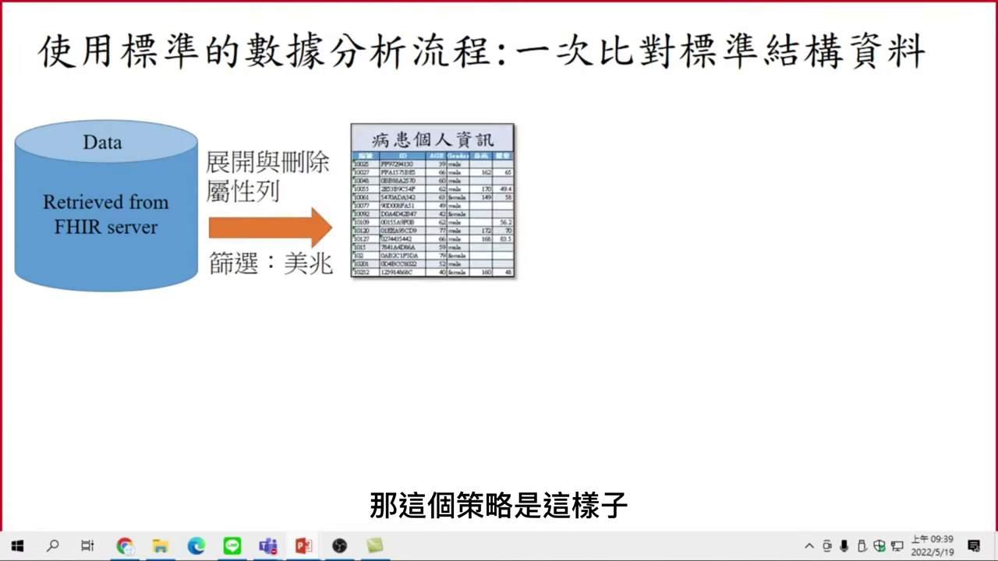
{"action": "key", "text": "Right"}
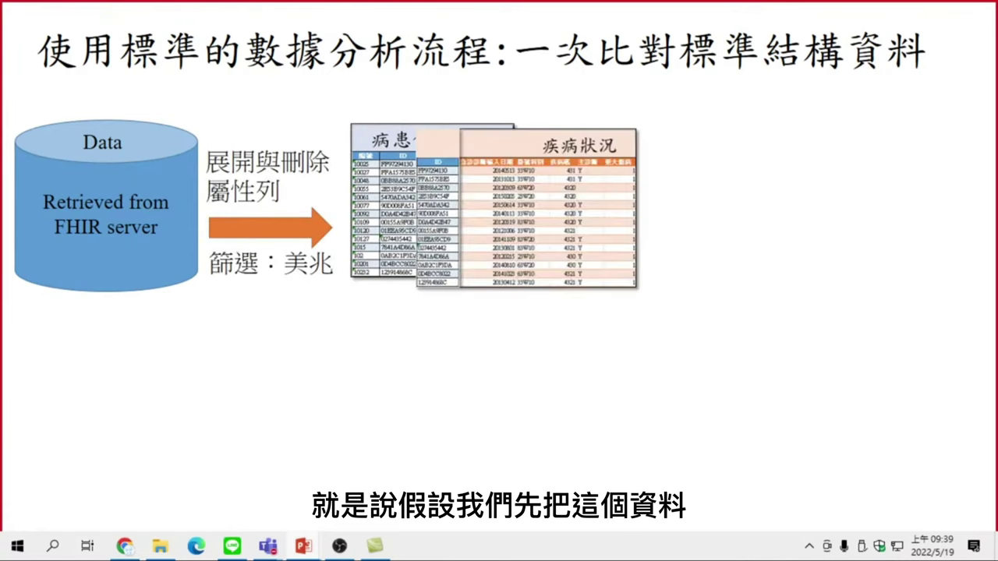
{"action": "key", "text": "Right"}
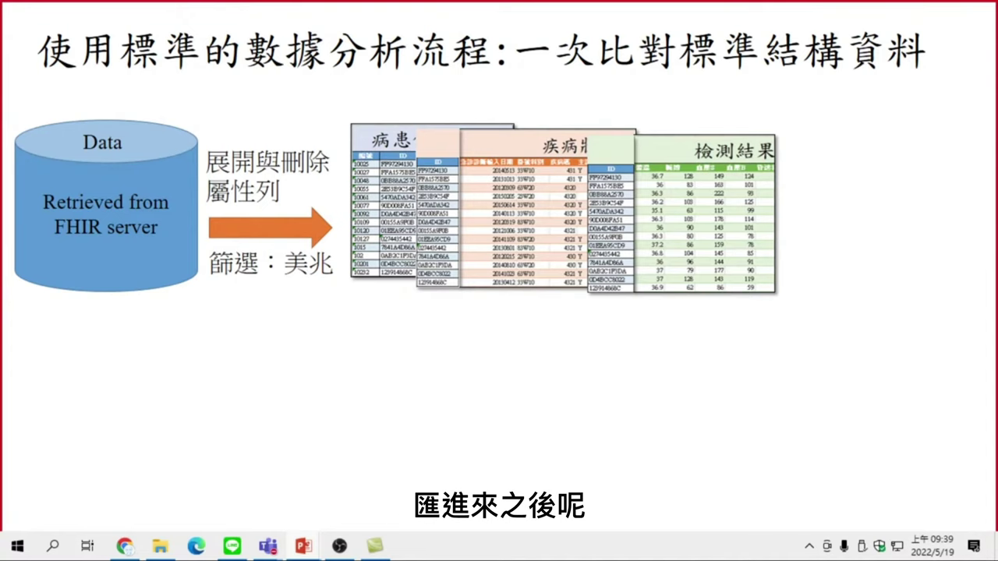
{"action": "key", "text": "Right"}
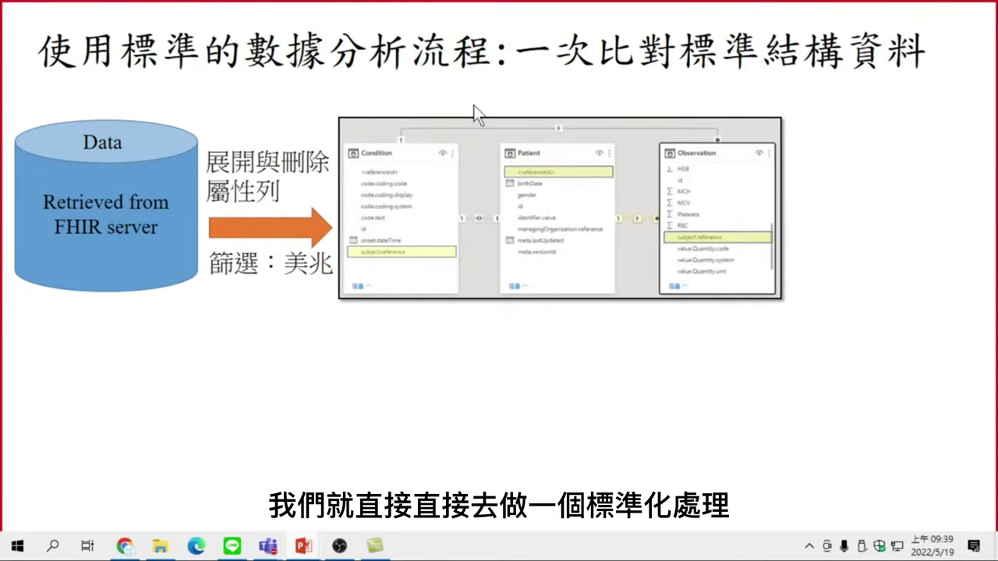
Reveal the pivot tables with the pivot-column illustration, then the clean-up code book and visualization
{"action": "key", "text": "Right"}
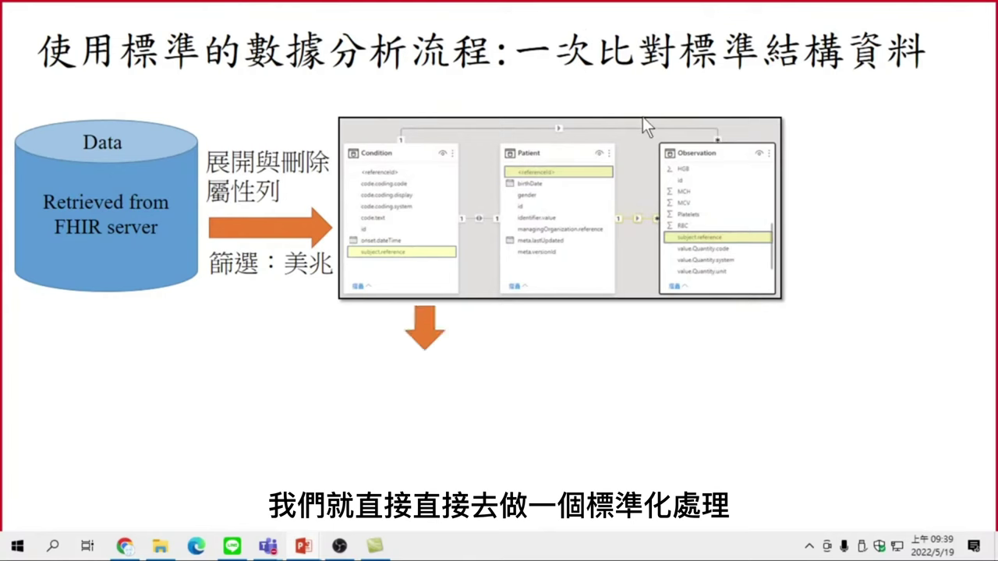
{"action": "key", "text": "Right"}
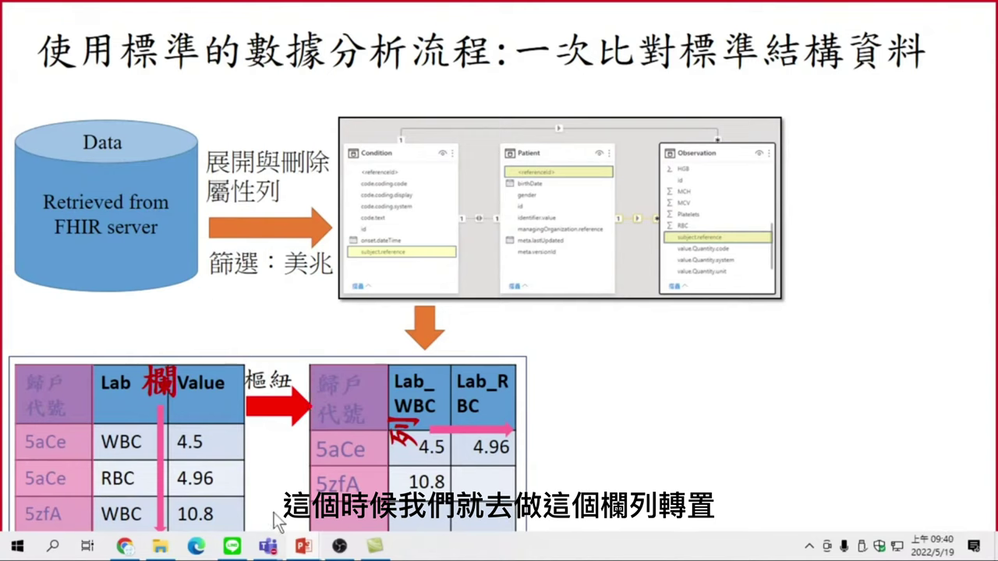
{"action": "left_click", "coordinate": [174, 490]}
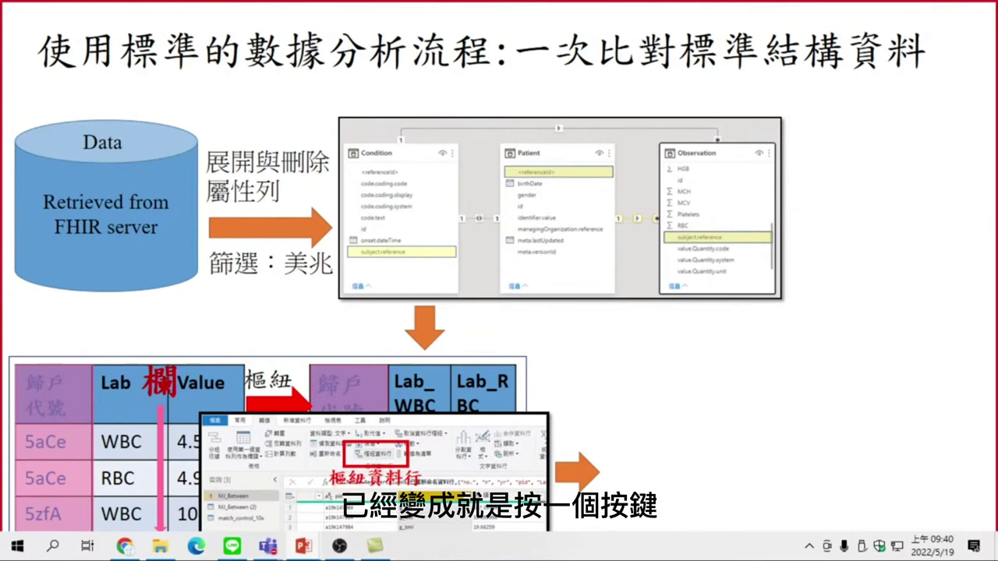
{"action": "key", "text": "Right"}
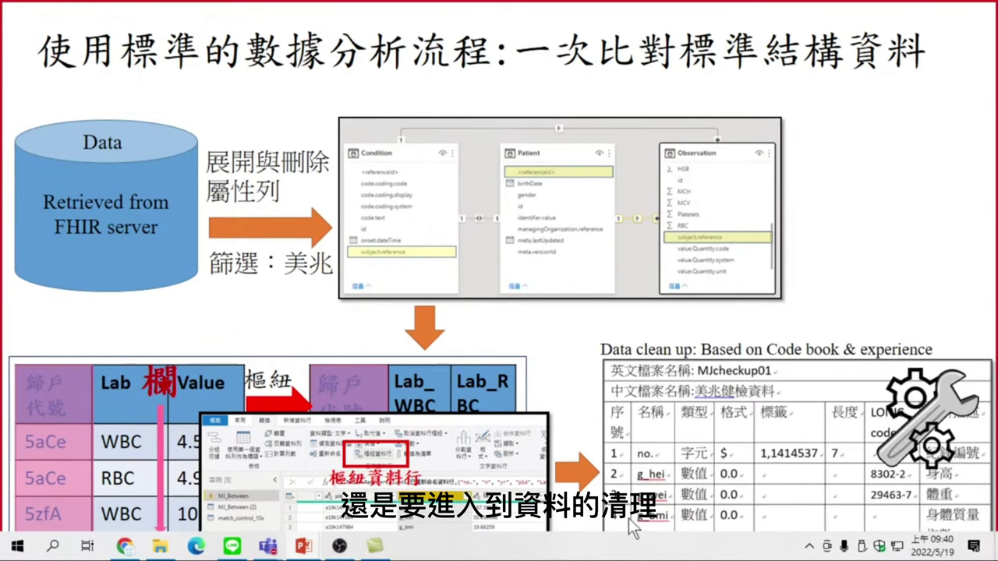
{"action": "key", "text": "Right"}
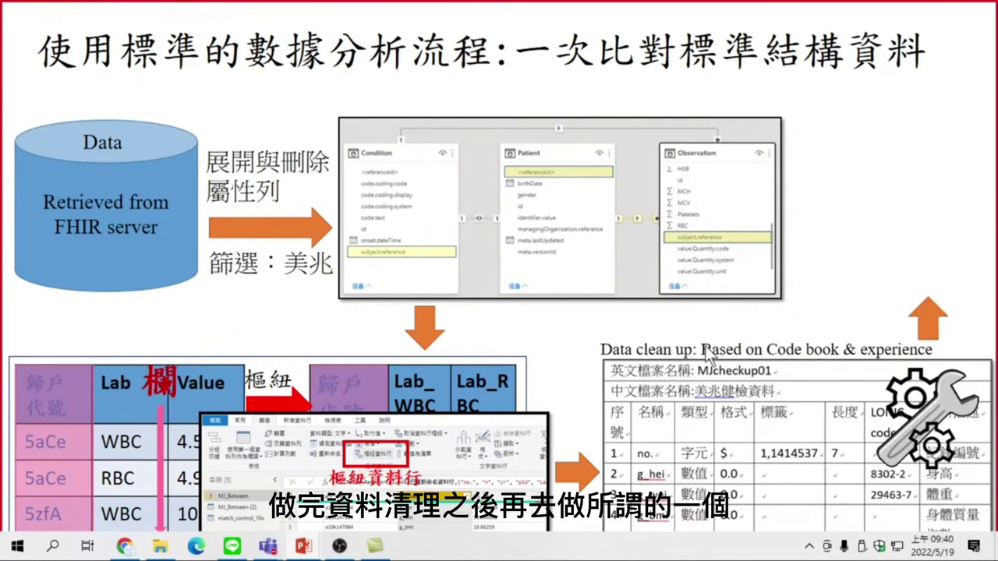
{"action": "key", "text": "Right"}
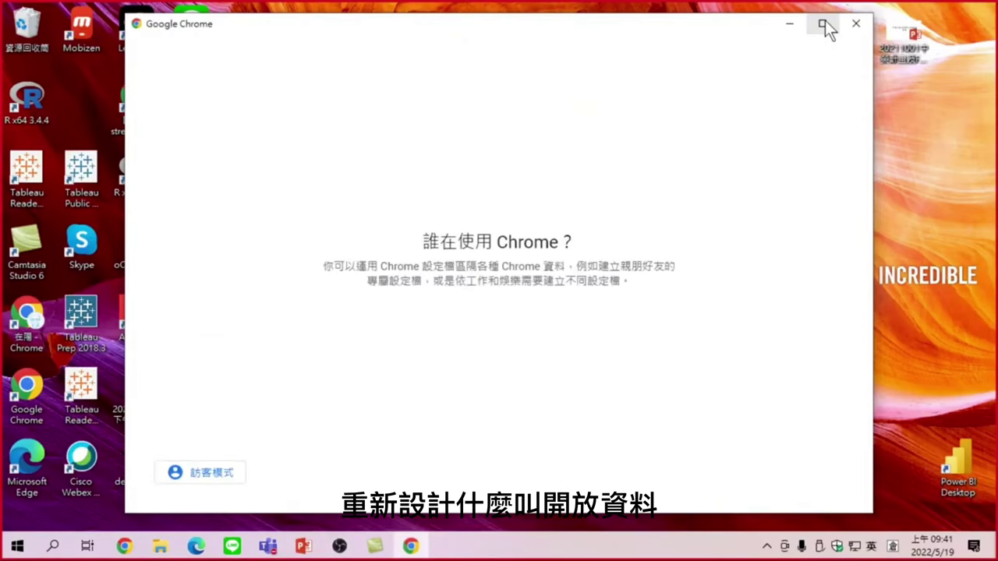
Open a Chrome window with a profile and search Google for 開放資料
{"action": "left_click", "coordinate": [827, 23]}
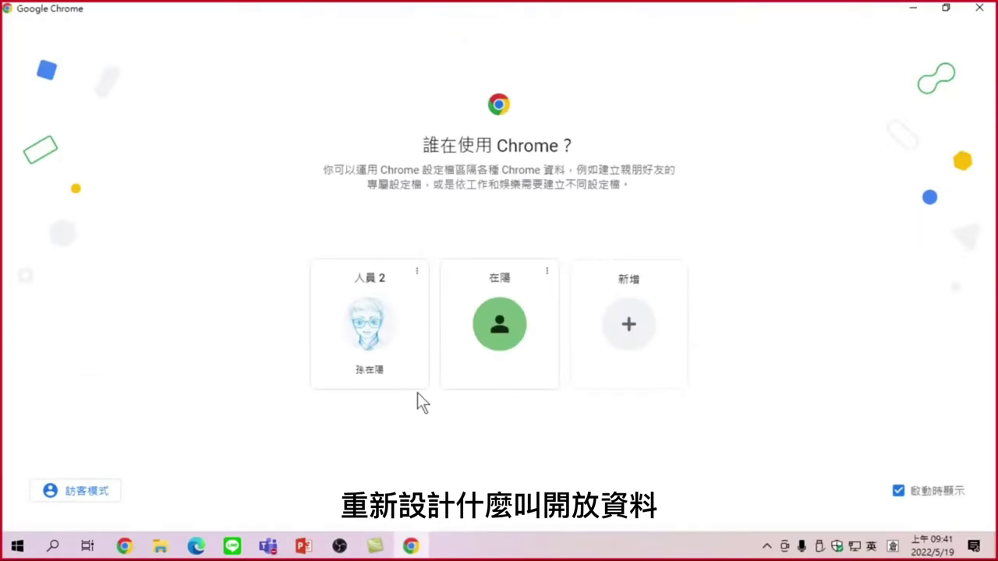
{"action": "left_click", "coordinate": [409, 310]}
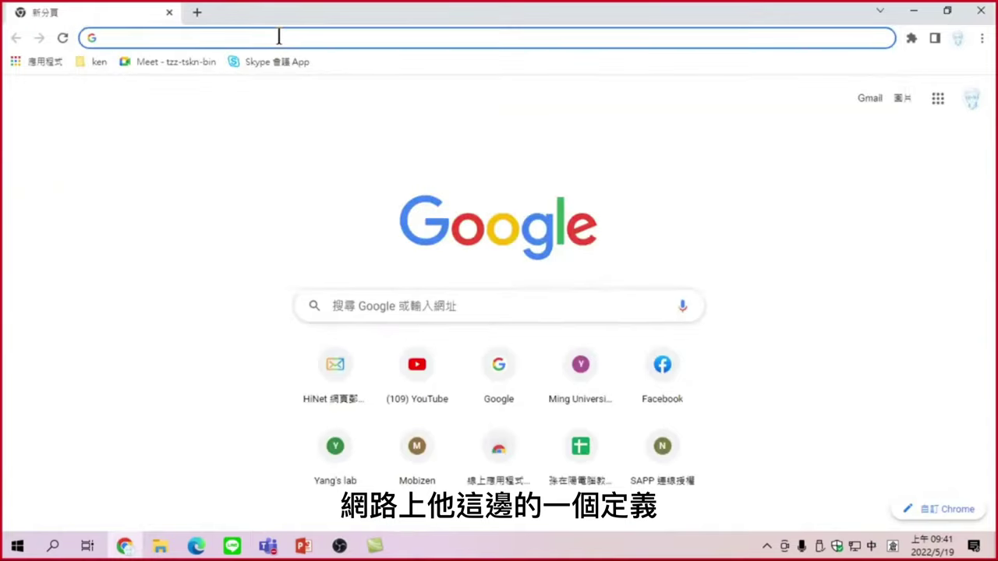
{"action": "type", "text": "開放式人月山"}
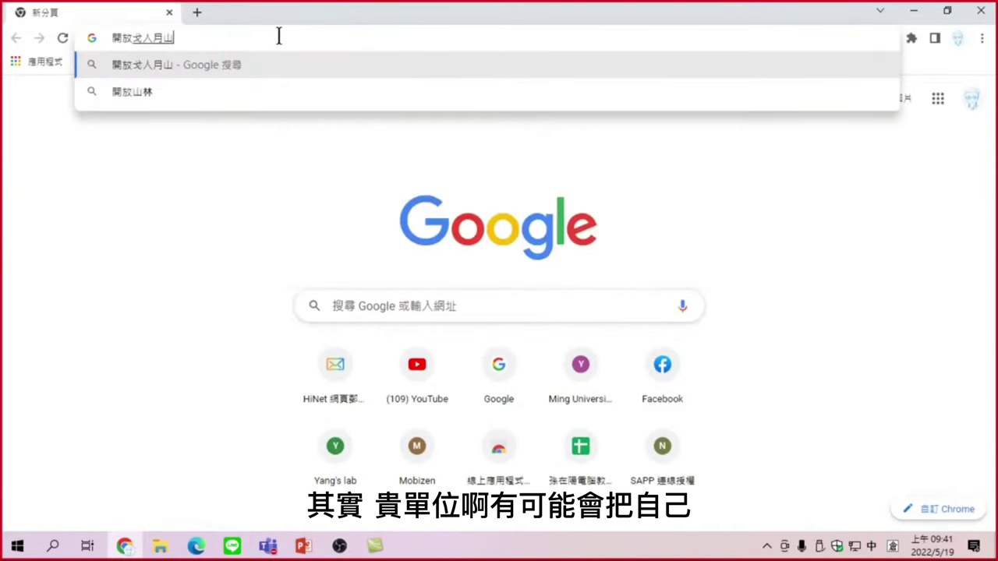
{"action": "key", "text": "Return"}
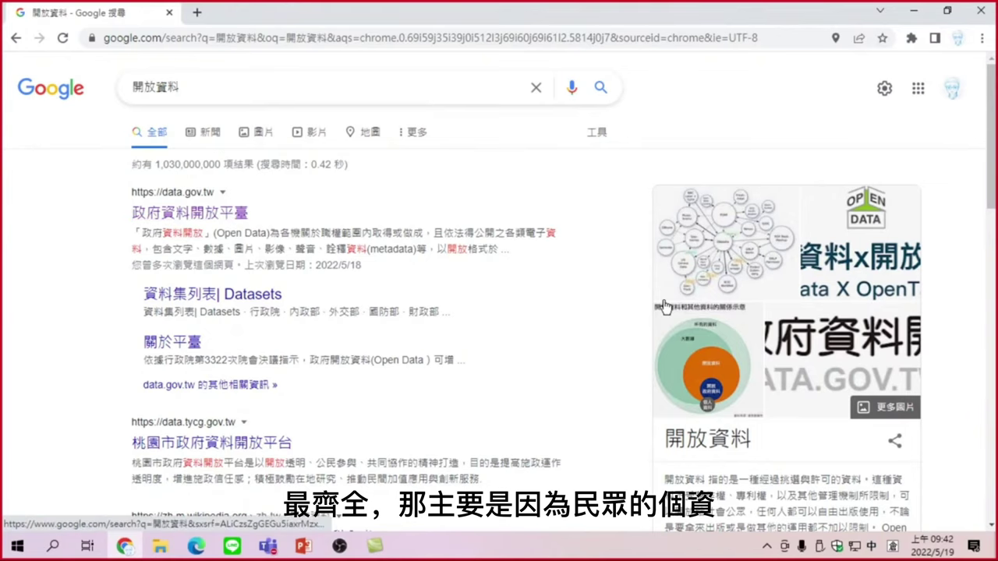
{"action": "scroll", "coordinate": [779, 334], "scroll_direction": "down", "scroll_amount": 1}
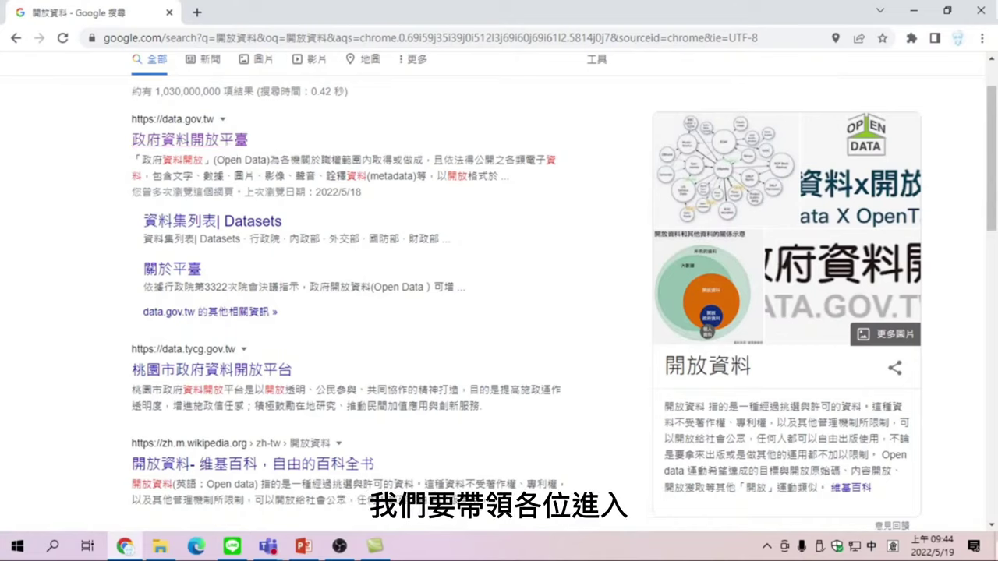
Close Chrome and relaunch it from the taskbar with the browser profile
{"action": "left_click", "coordinate": [170, 13]}
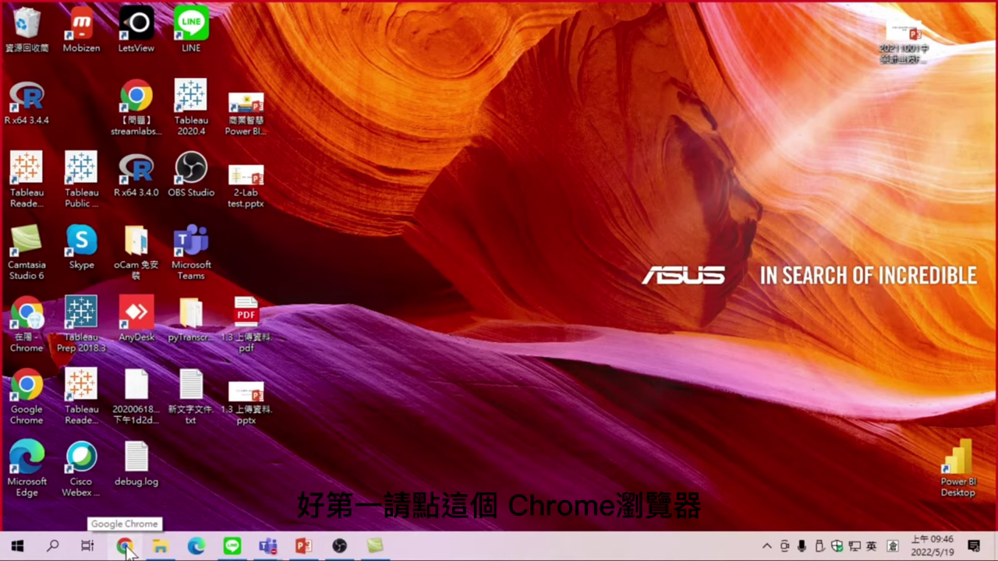
{"action": "left_click", "coordinate": [124, 548]}
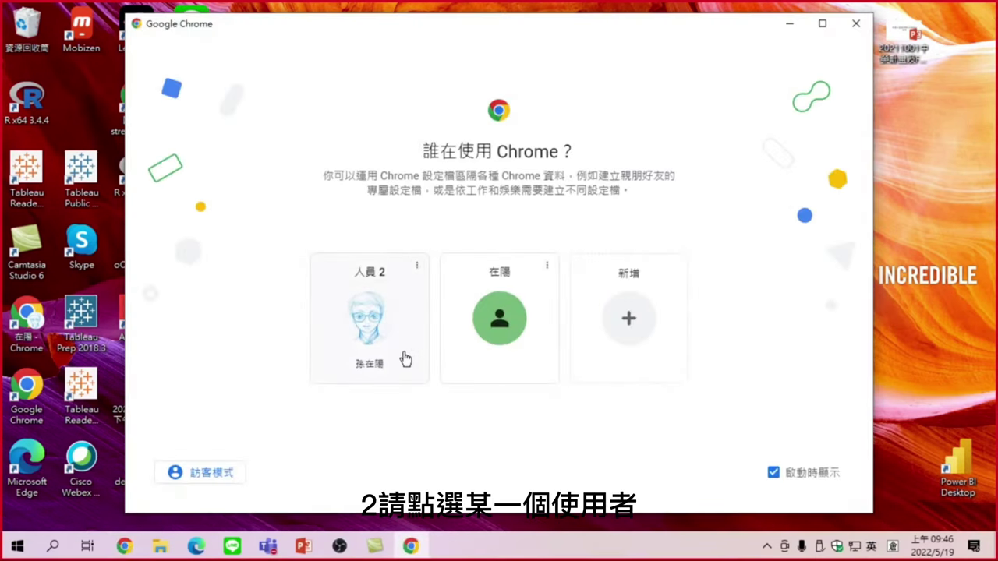
{"action": "left_click", "coordinate": [409, 324]}
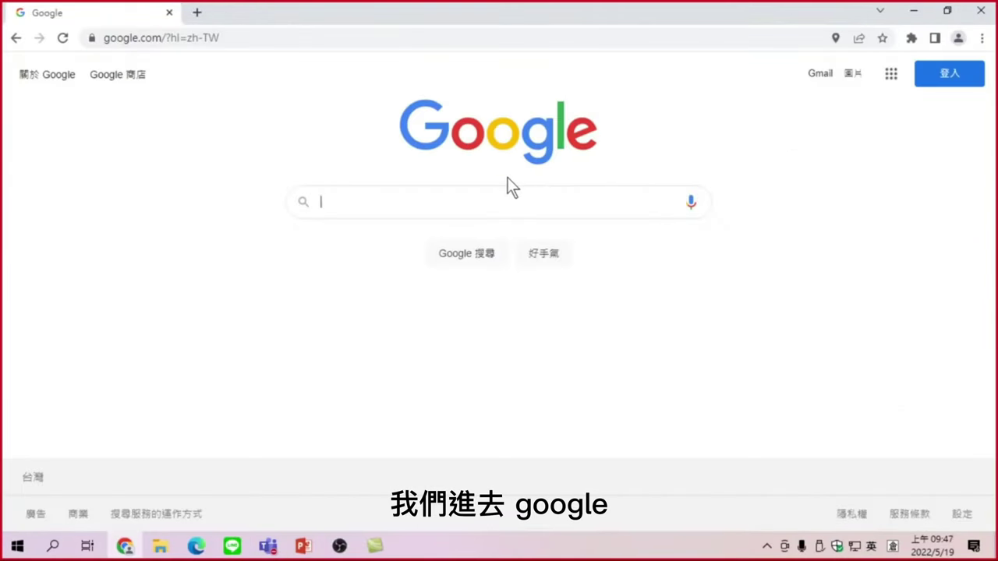
Type the Google search 財政部 開放資料下載 using Chinese input
{"action": "left_click", "coordinate": [383, 211]}
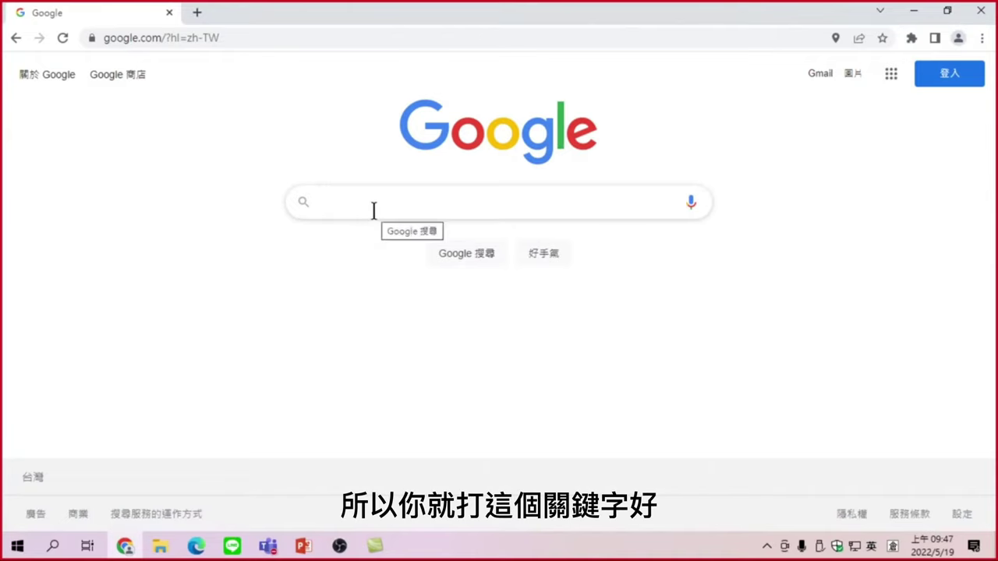
{"action": "type", "text": "b"}
{"action": "key", "text": "BackSpace"}
{"action": "key", "text": "shift"}
{"action": "type", "text": "bcd"}
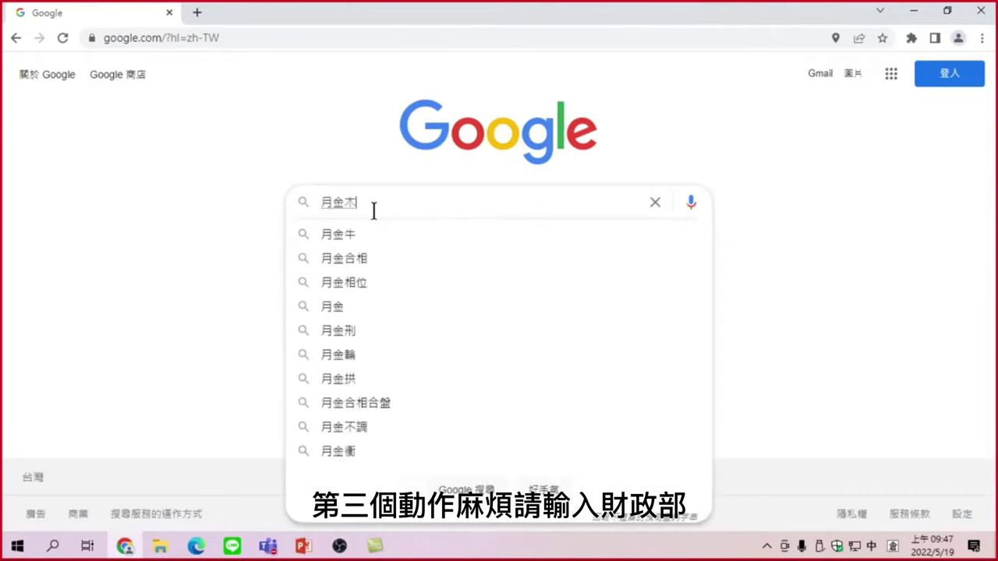
{"action": "type", "text": "h"}
{"action": "key", "text": "space"}
{"action": "type", "text": "mmok"}
{"action": "key", "text": "space"}
{"action": "type", "text": "yrnl"}
{"action": "key", "text": "space"}
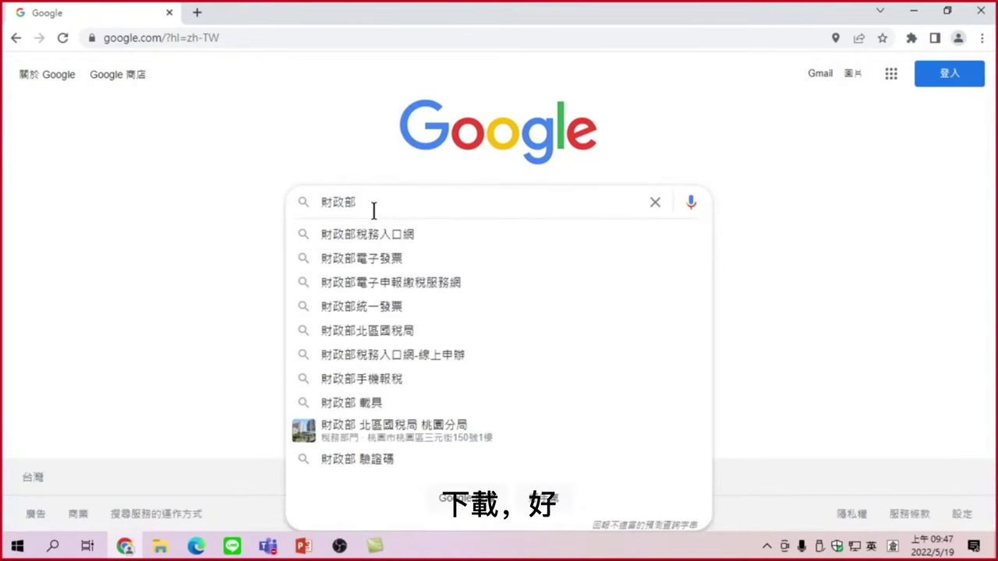
{"action": "type", "text": "a"}
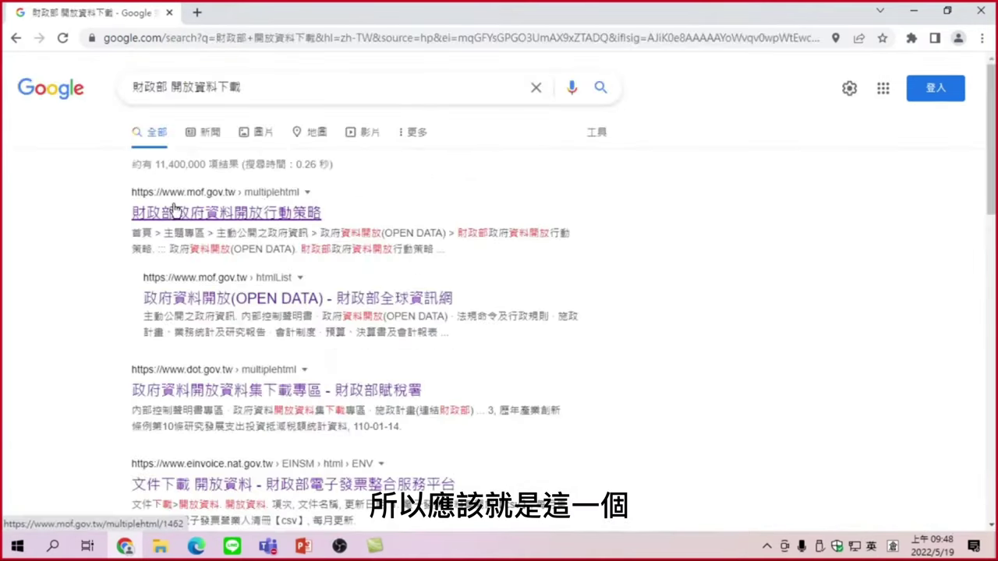
Open the first mof.gov.tw result and follow the footer's 統計資料庫 link
{"action": "left_click", "coordinate": [217, 222]}
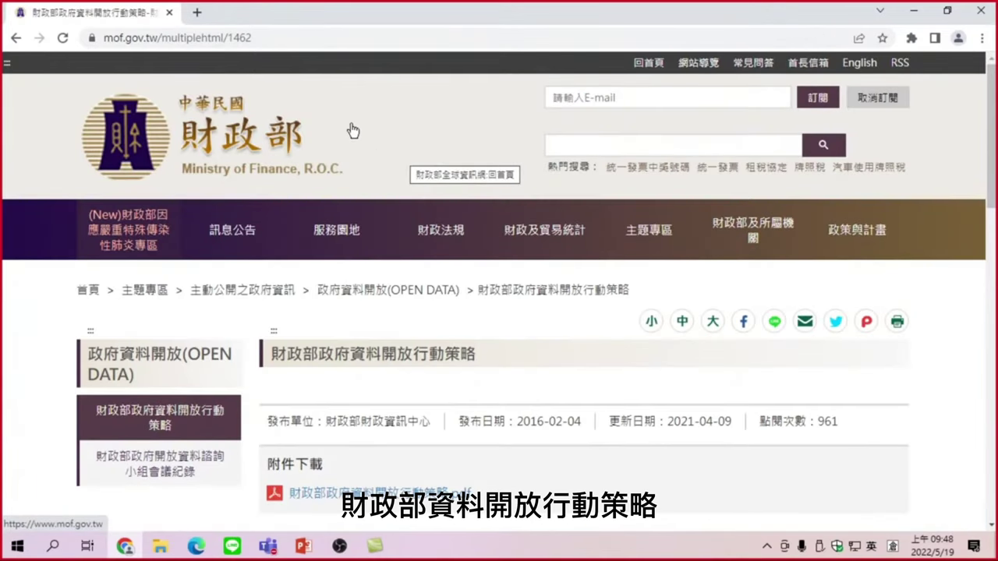
{"action": "scroll", "coordinate": [668, 241], "scroll_direction": "down", "scroll_amount": 10}
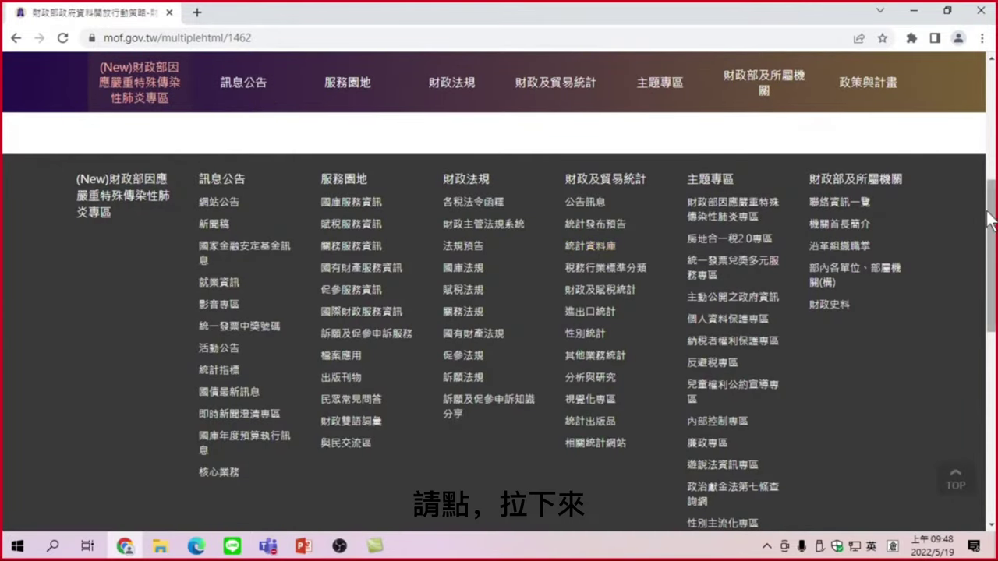
{"action": "mouse_move", "coordinate": [989, 220]}
{"action": "left_mouse_down"}
{"action": "mouse_move", "coordinate": [990, 234]}
{"action": "mouse_move", "coordinate": [989, 220]}
{"action": "left_mouse_up"}
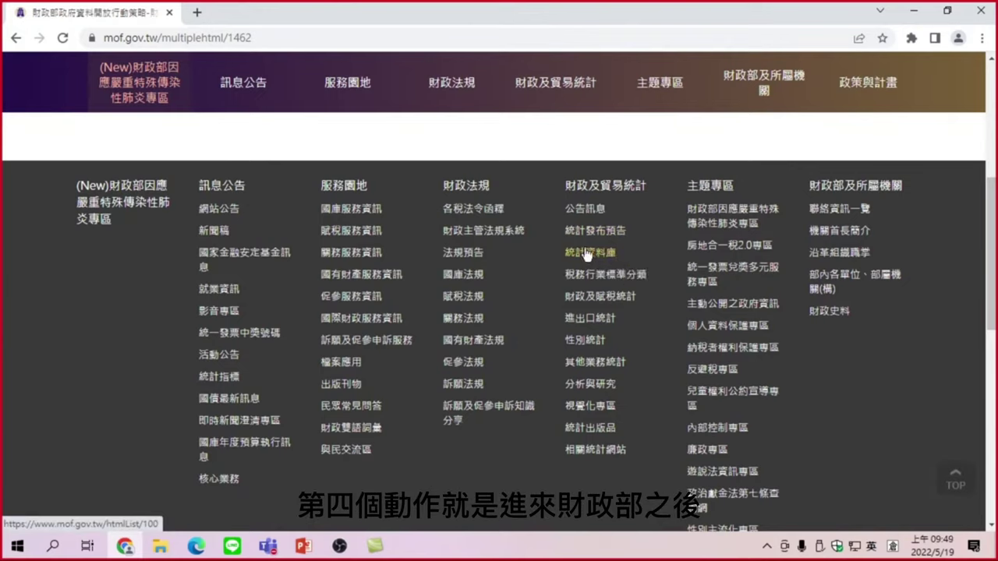
{"action": "left_click", "coordinate": [587, 255]}
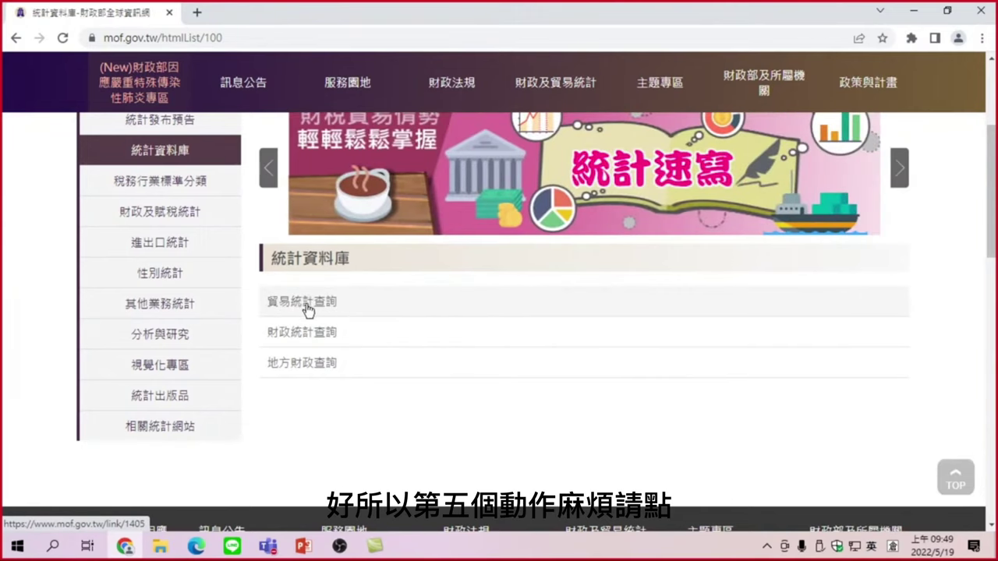
Open 貿易統計查詢 in a new tab and scroll through its left navigation tree
{"action": "left_click", "coordinate": [301, 302]}
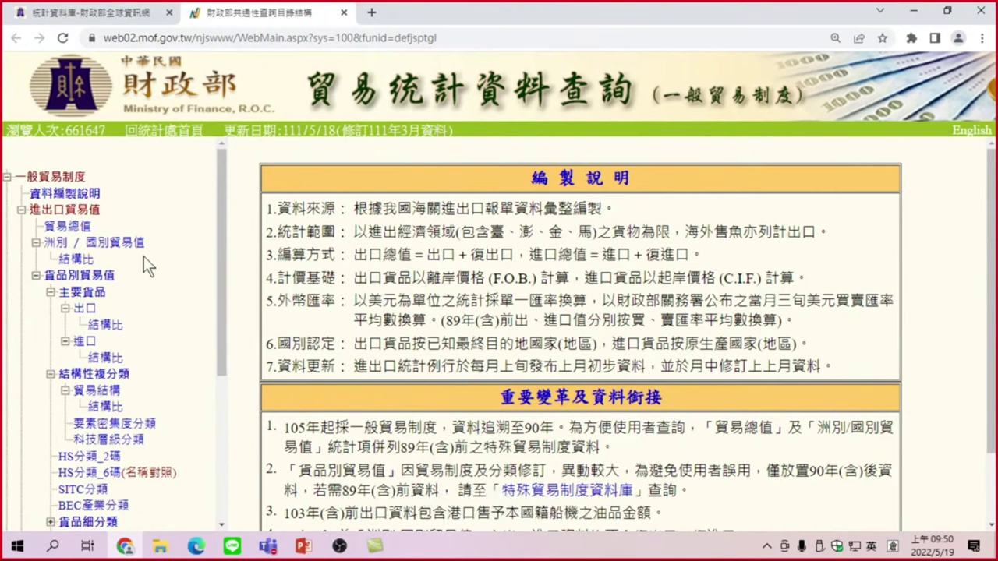
{"action": "scroll", "coordinate": [133, 287], "scroll_direction": "down", "scroll_amount": 2}
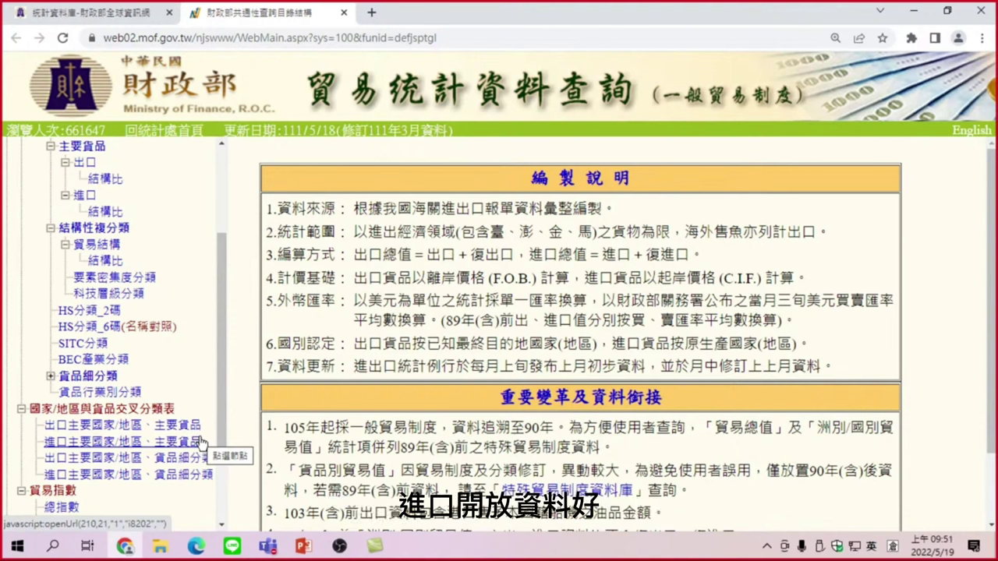
{"action": "scroll", "coordinate": [102, 304], "scroll_direction": "up", "scroll_amount": 3}
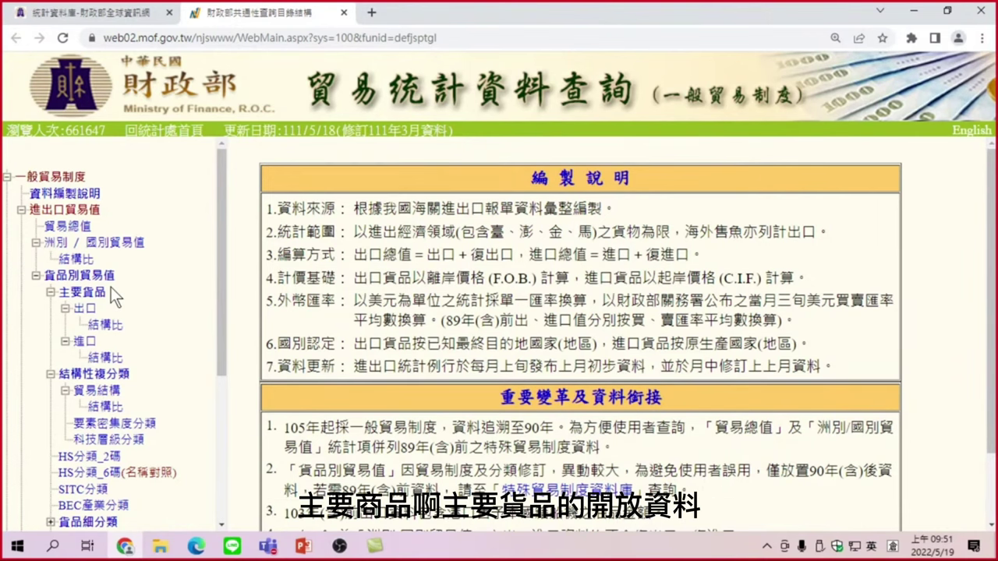
{"action": "scroll", "coordinate": [115, 339], "scroll_direction": "down", "scroll_amount": 2}
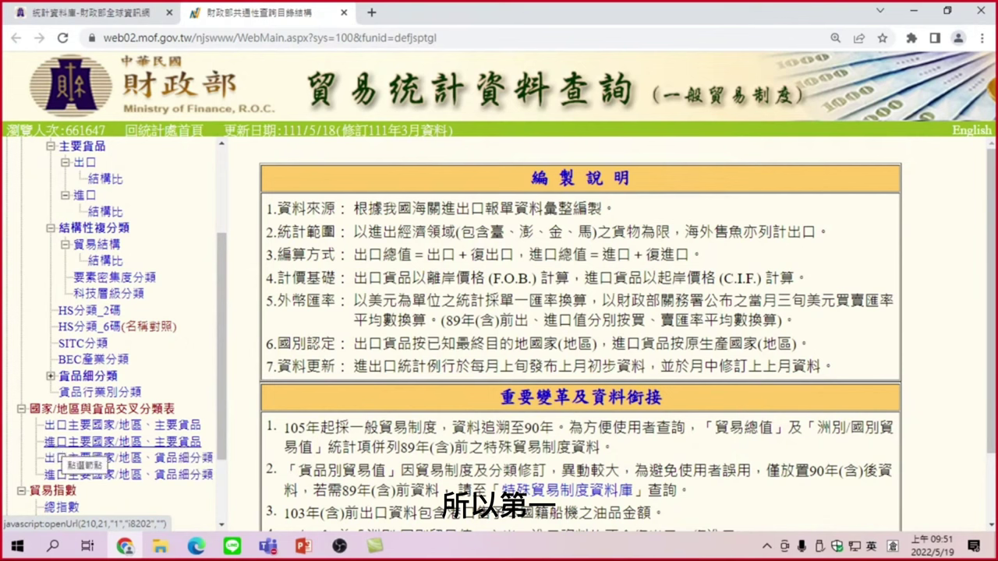
{"action": "scroll", "coordinate": [119, 348], "scroll_direction": "up", "scroll_amount": 3}
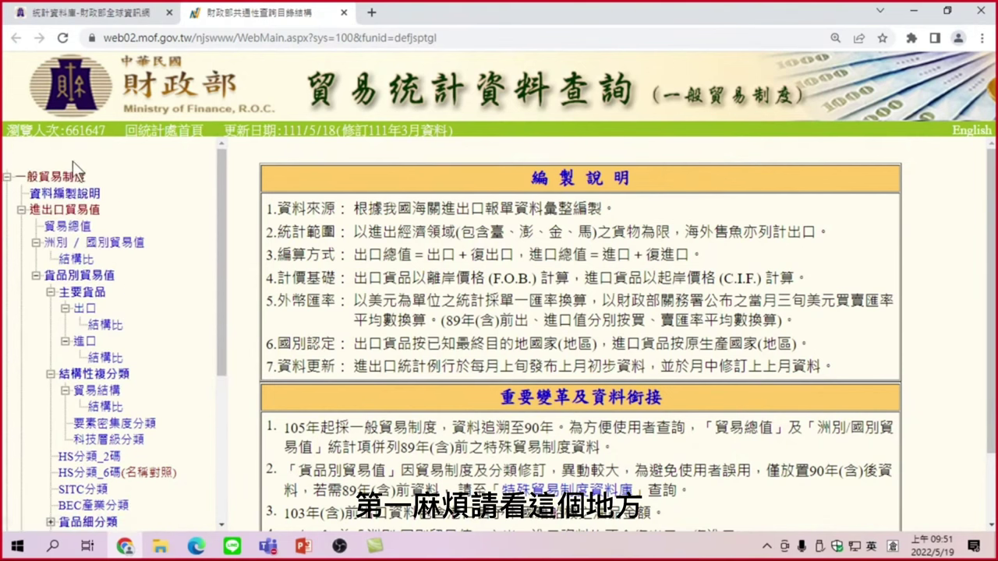
{"action": "scroll", "coordinate": [78, 282], "scroll_direction": "down", "scroll_amount": 2}
{"action": "scroll", "coordinate": [123, 473], "scroll_direction": "down", "scroll_amount": 1}
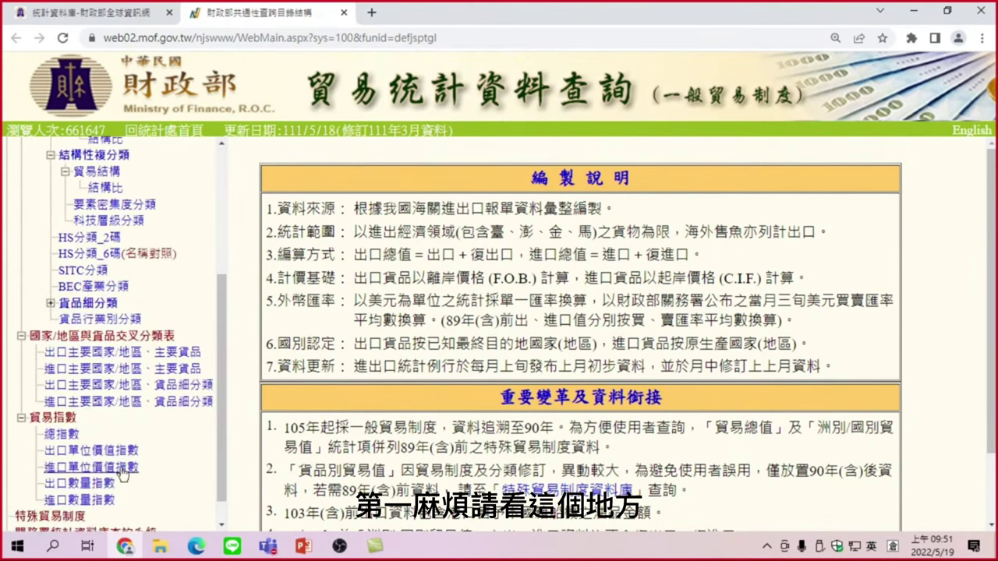
{"action": "scroll", "coordinate": [90, 415], "scroll_direction": "down", "scroll_amount": 1}
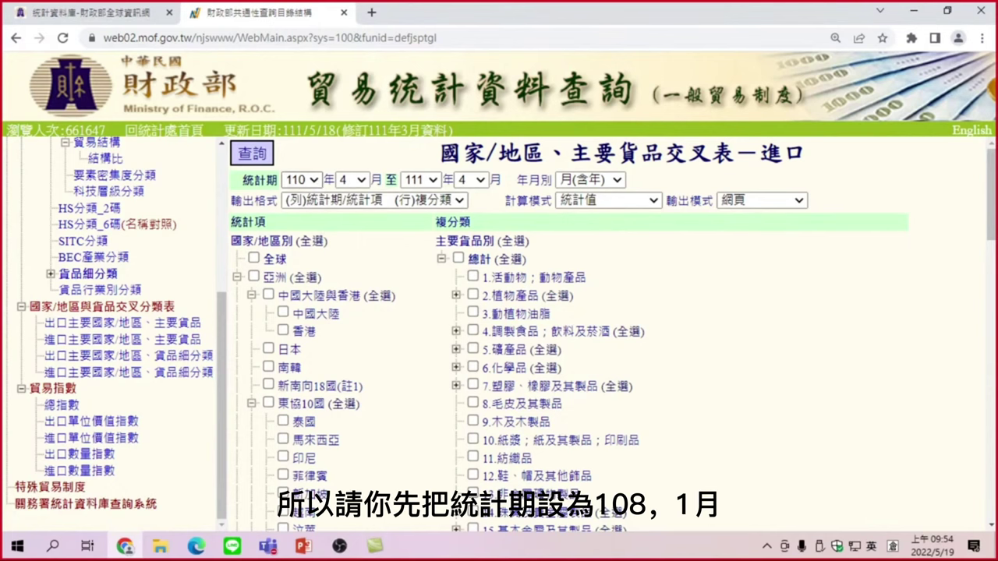
Set 統計期 from 108年1月 to 108年12月 and change 年月別 to 月
{"action": "left_click", "coordinate": [312, 182]}
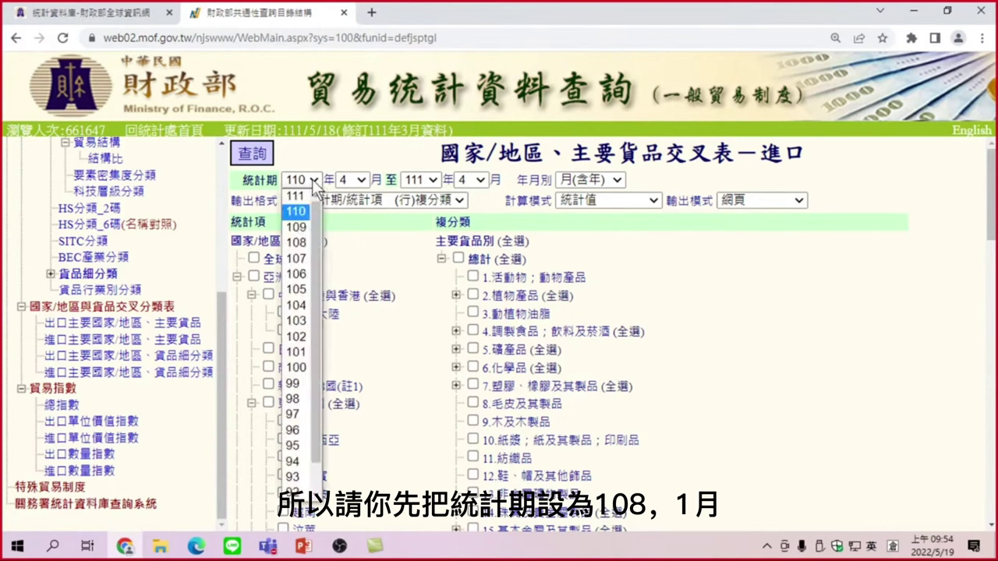
{"action": "left_click", "coordinate": [295, 245]}
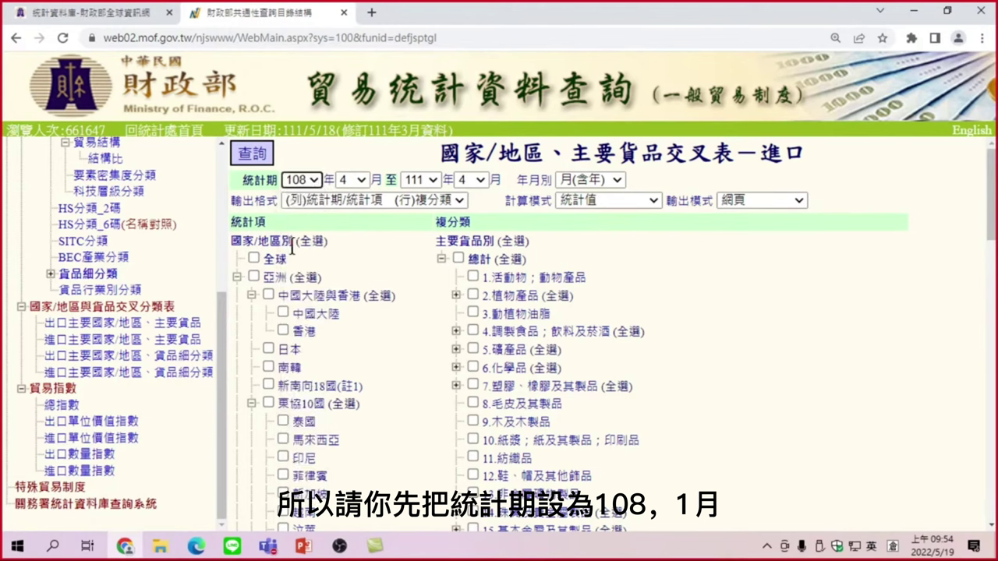
{"action": "left_click", "coordinate": [355, 179]}
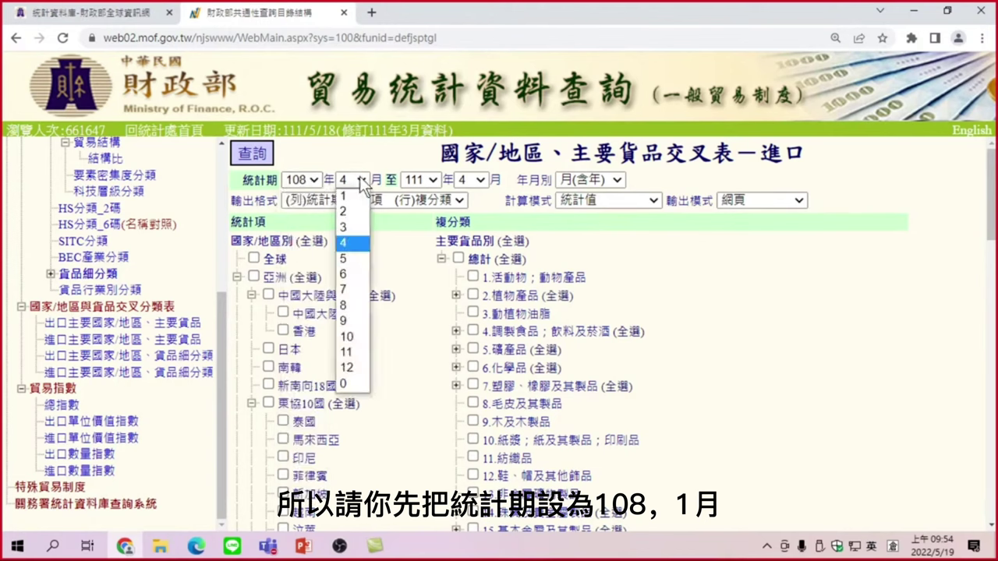
{"action": "left_click", "coordinate": [350, 195]}
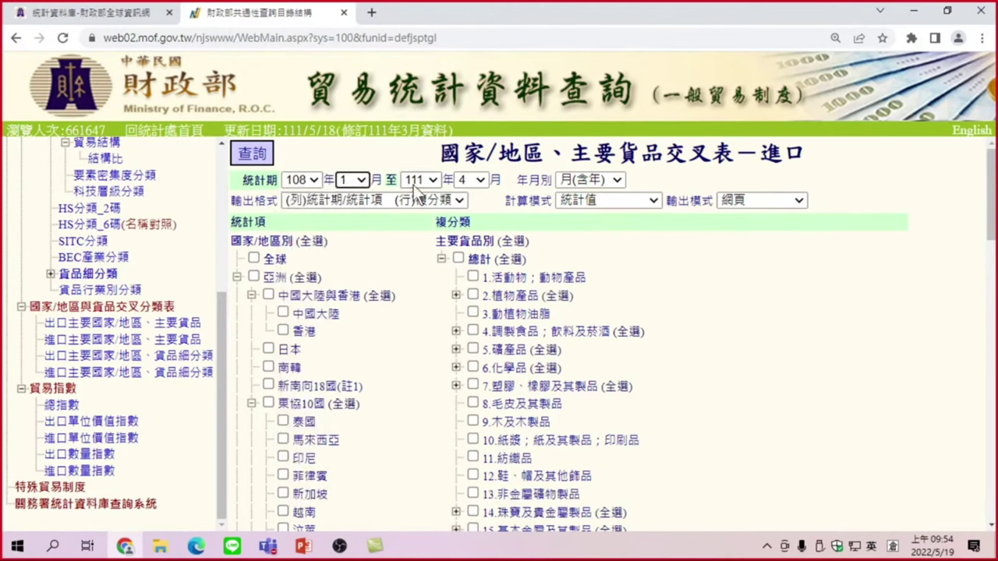
{"action": "left_click", "coordinate": [434, 179]}
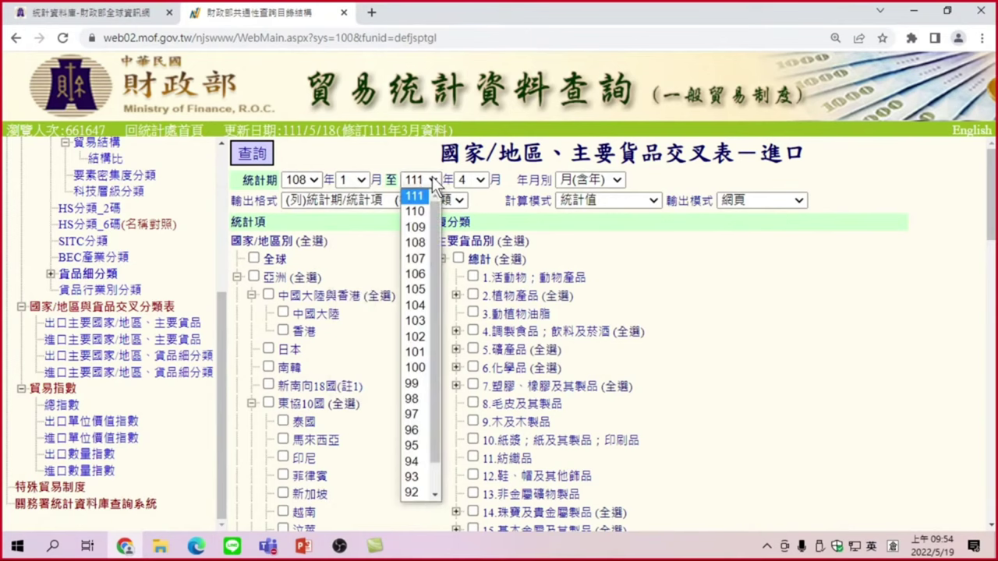
{"action": "left_click", "coordinate": [416, 242]}
{"action": "left_click", "coordinate": [481, 181]}
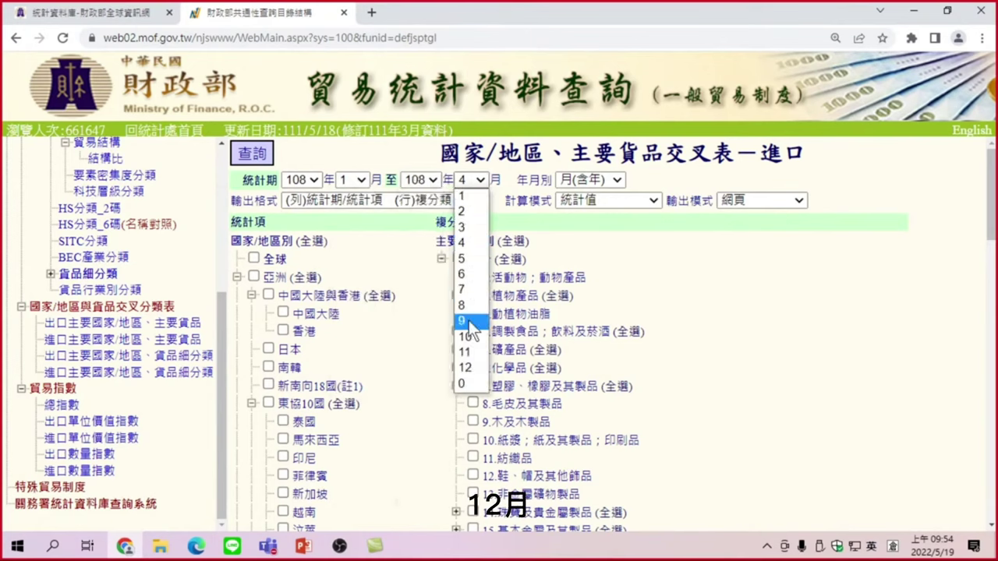
{"action": "left_click", "coordinate": [468, 367]}
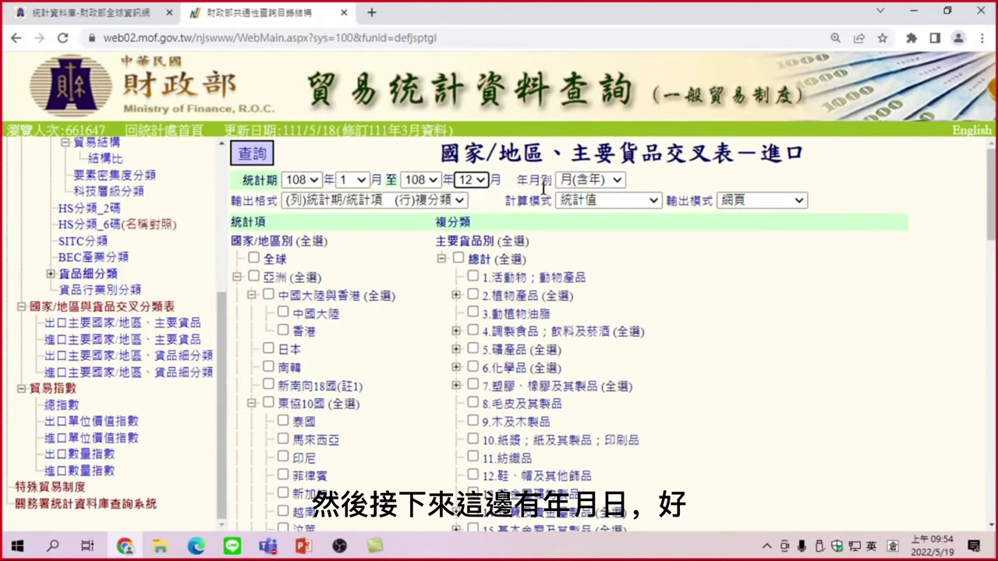
{"action": "left_click", "coordinate": [613, 180]}
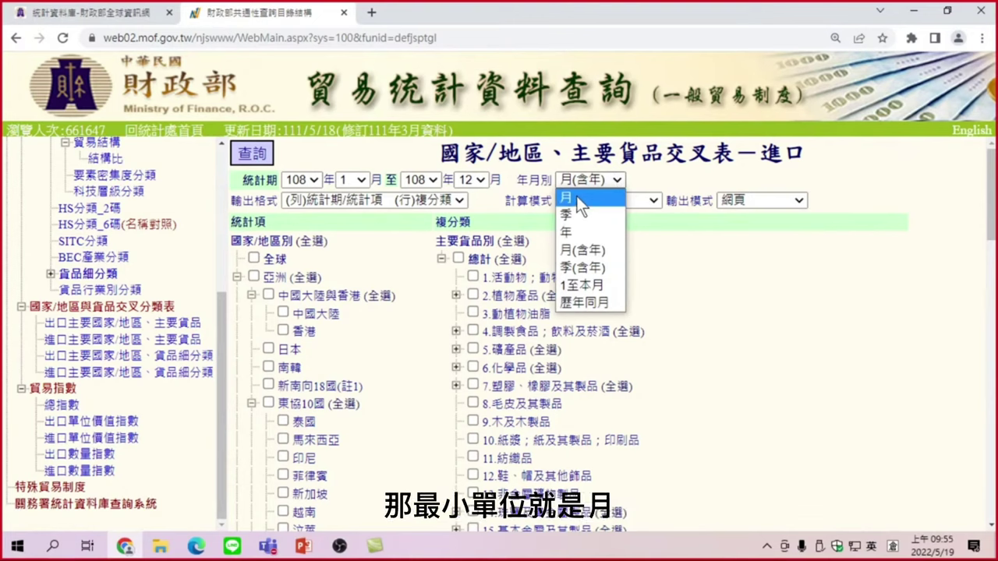
{"action": "left_click", "coordinate": [576, 196]}
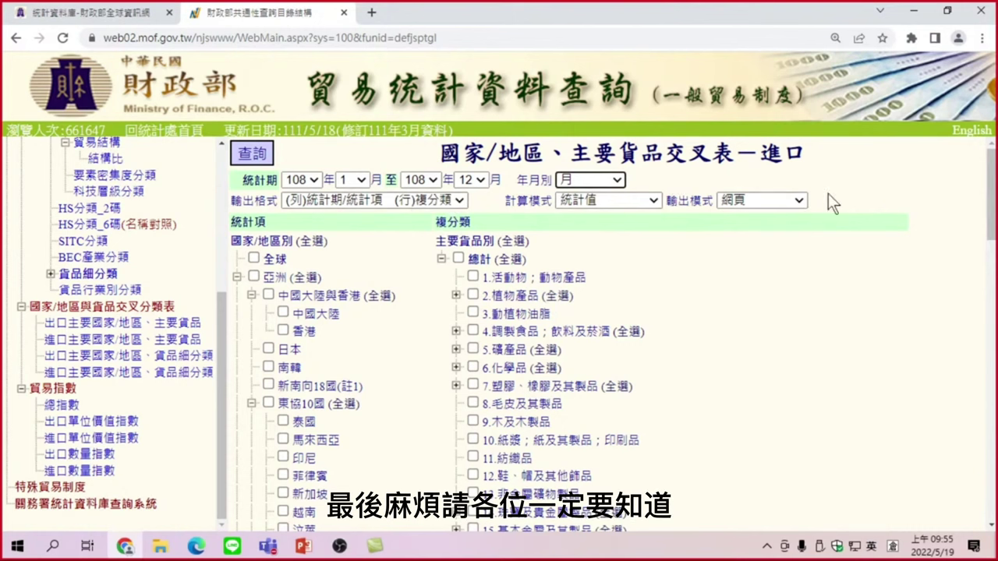
Set output to 試算表(CSV) and tick all countries and regions except 全球
{"action": "left_click", "coordinate": [798, 199]}
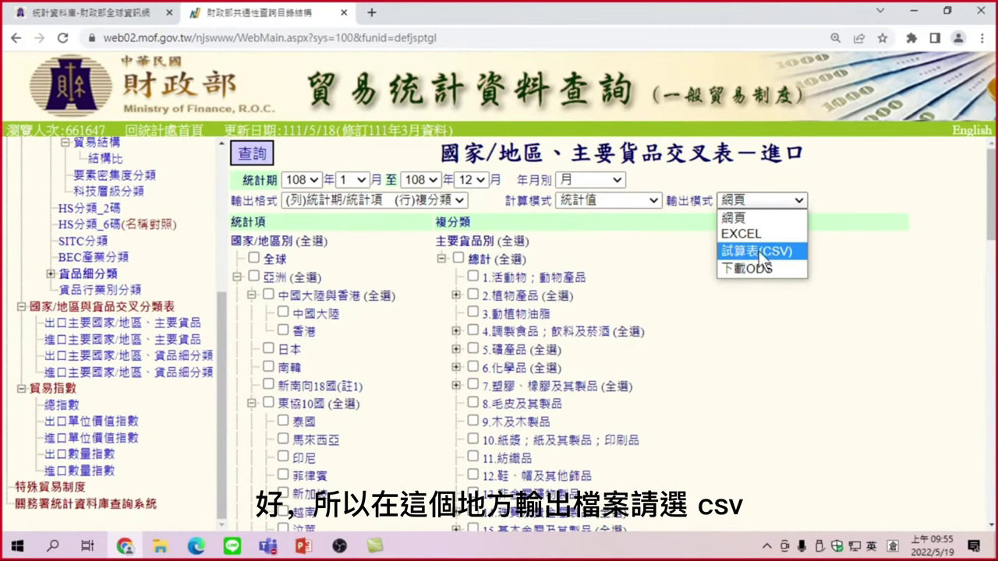
{"action": "left_click", "coordinate": [765, 251]}
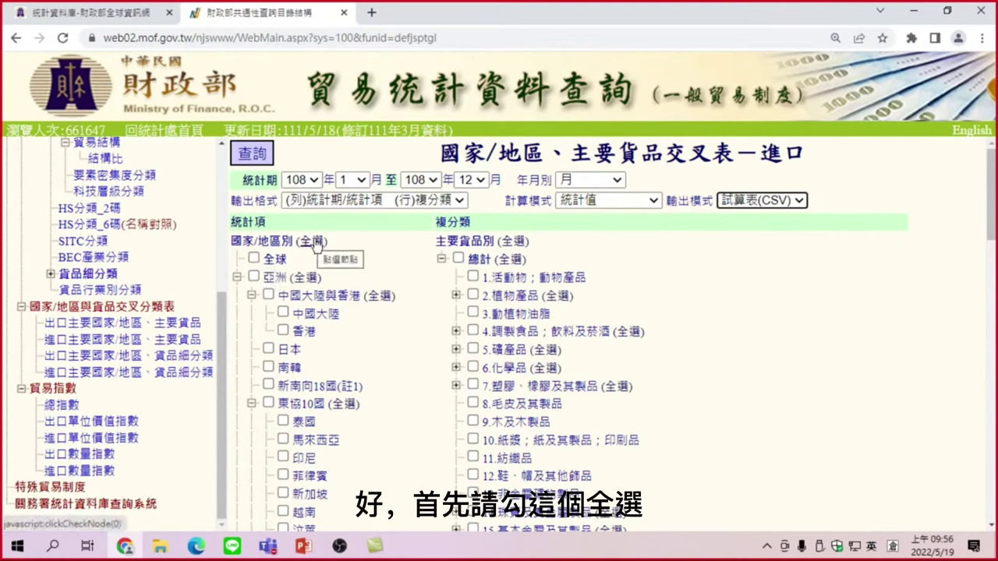
{"action": "left_click", "coordinate": [315, 244]}
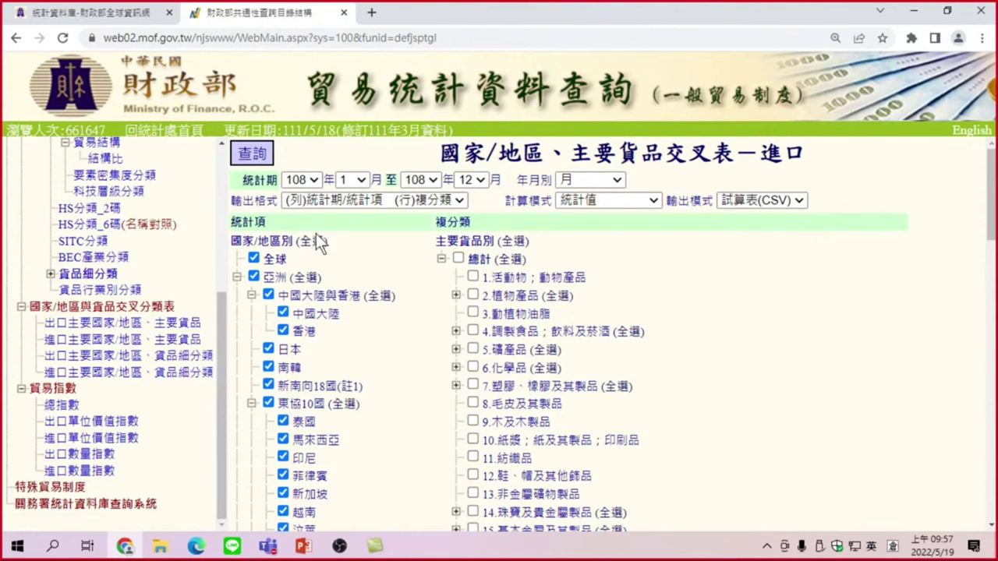
{"action": "left_click", "coordinate": [254, 259]}
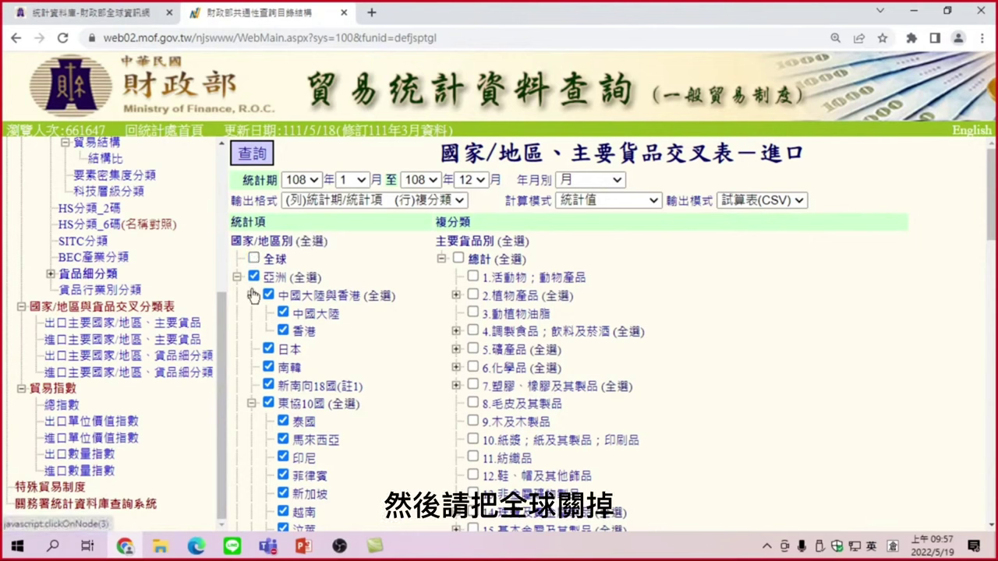
Untick the 亞洲 and 中國大陸與香港 group checkboxes, leaving member countries ticked
{"action": "left_click", "coordinate": [253, 277]}
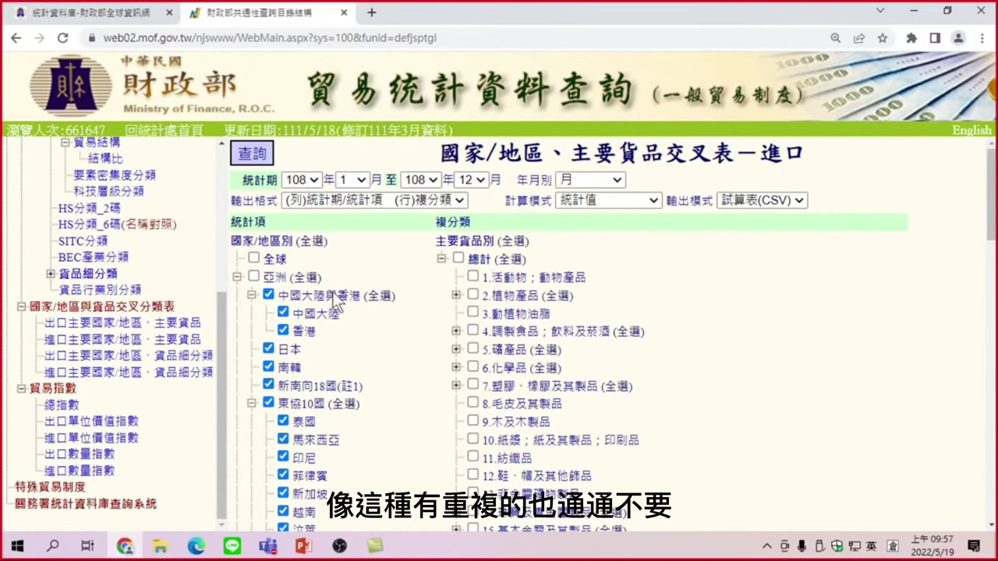
{"action": "left_click", "coordinate": [267, 295]}
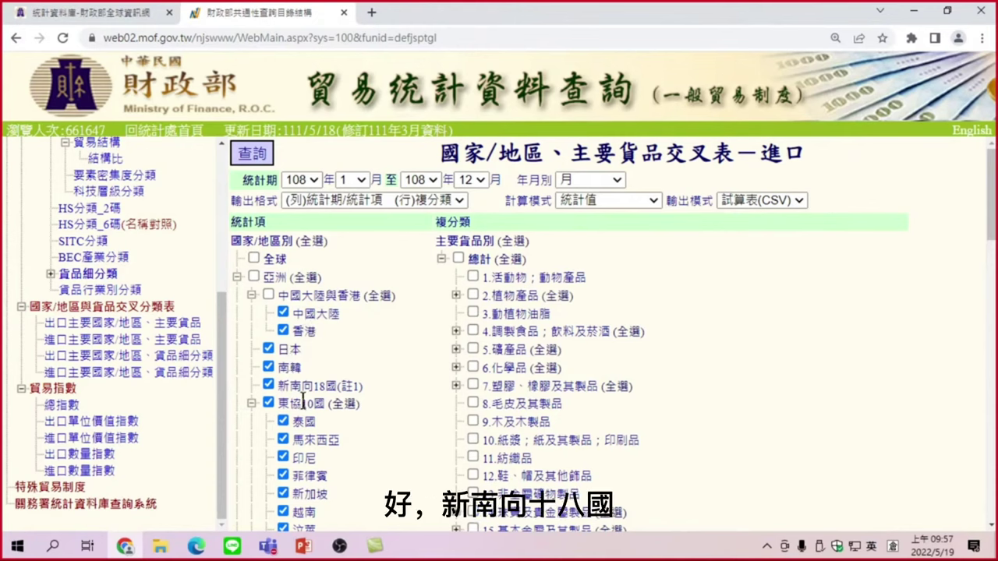
Untick the 南亞, 中東, 北美洲, 中美洲, 南美洲 and 歐洲 group totals
{"action": "scroll", "coordinate": [337, 412], "scroll_direction": "down", "scroll_amount": 1}
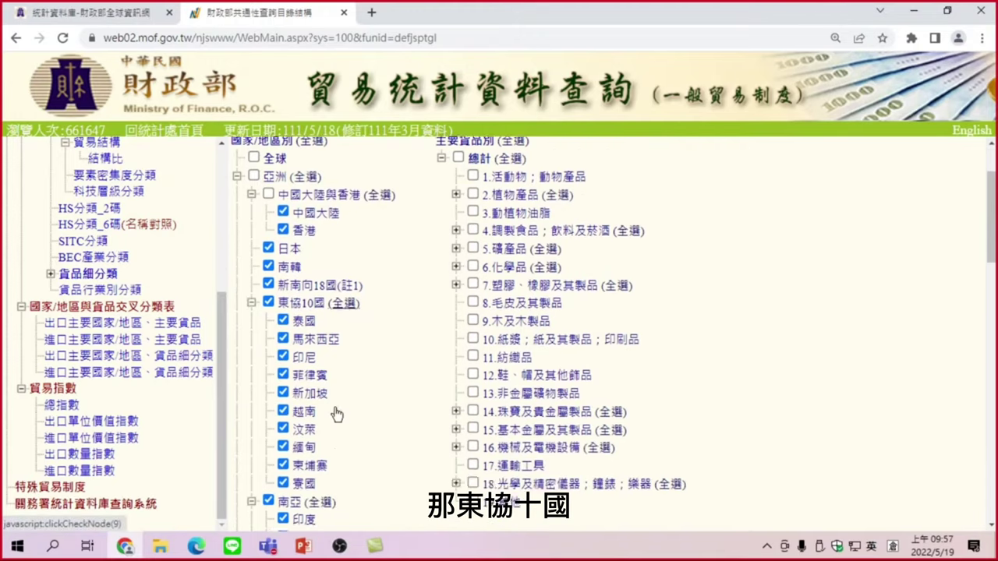
{"action": "scroll", "coordinate": [332, 382], "scroll_direction": "down", "scroll_amount": 1}
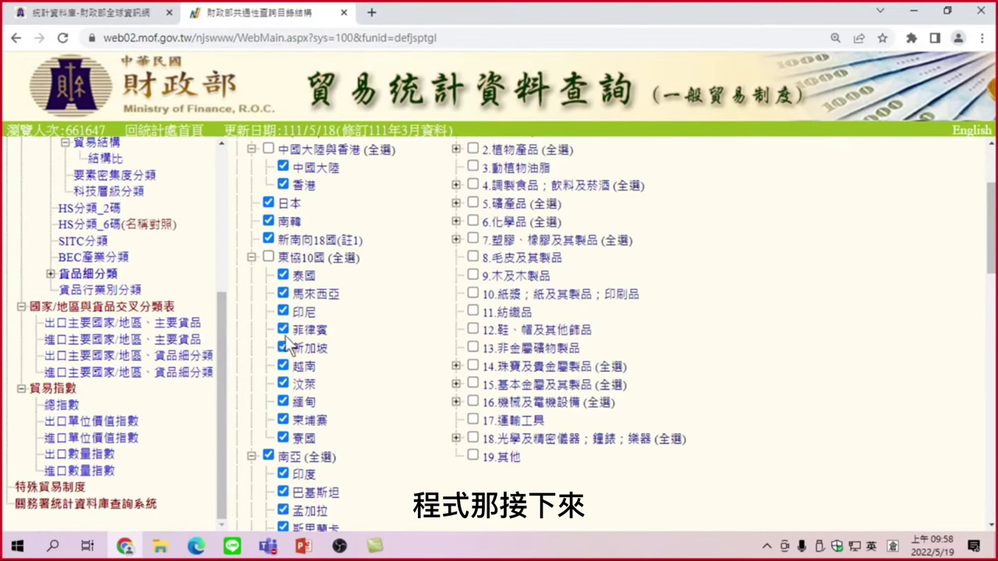
{"action": "scroll", "coordinate": [292, 358], "scroll_direction": "down", "scroll_amount": 1}
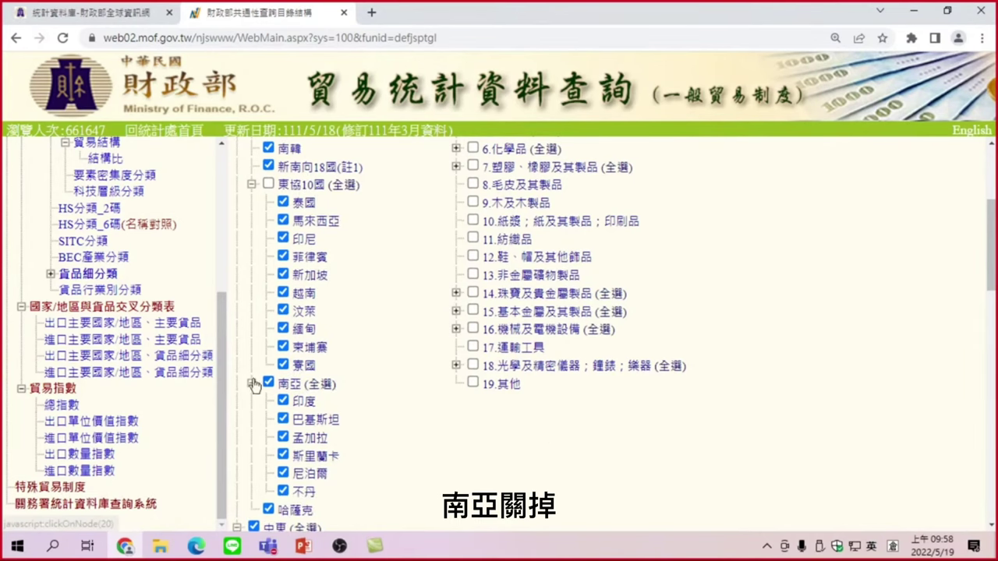
{"action": "left_click", "coordinate": [268, 383]}
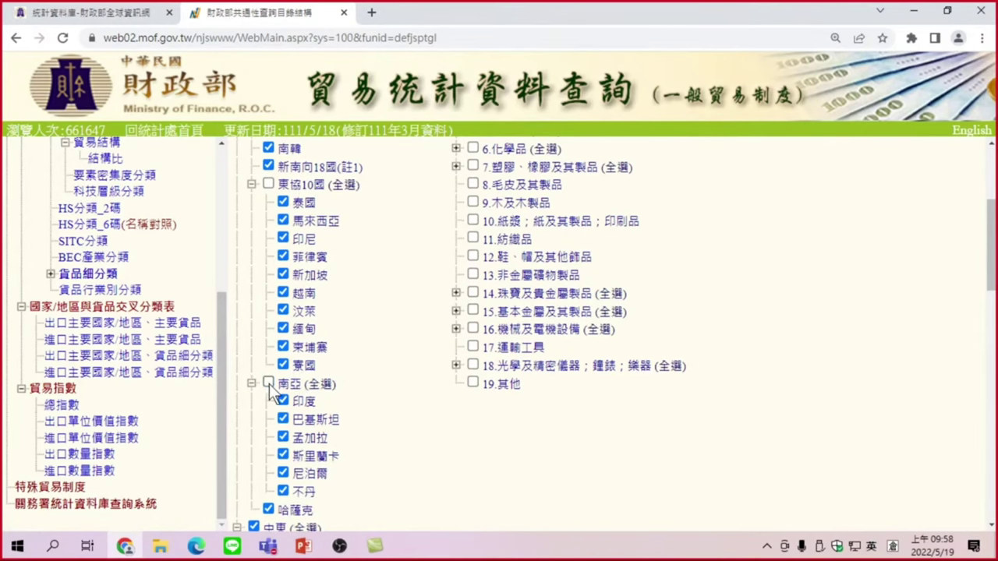
{"action": "scroll", "coordinate": [269, 384], "scroll_direction": "down", "scroll_amount": 2}
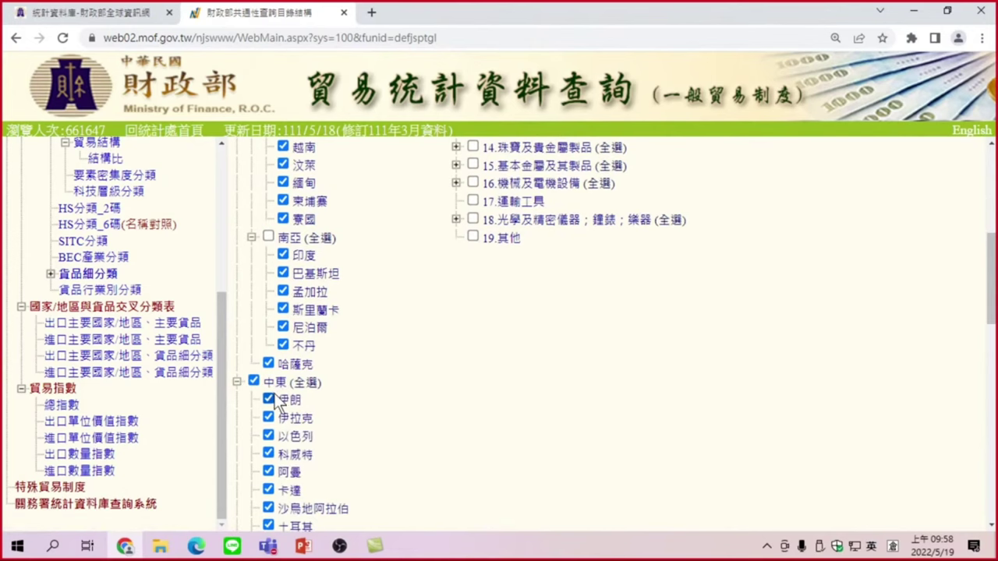
{"action": "scroll", "coordinate": [278, 393], "scroll_direction": "down", "scroll_amount": 1}
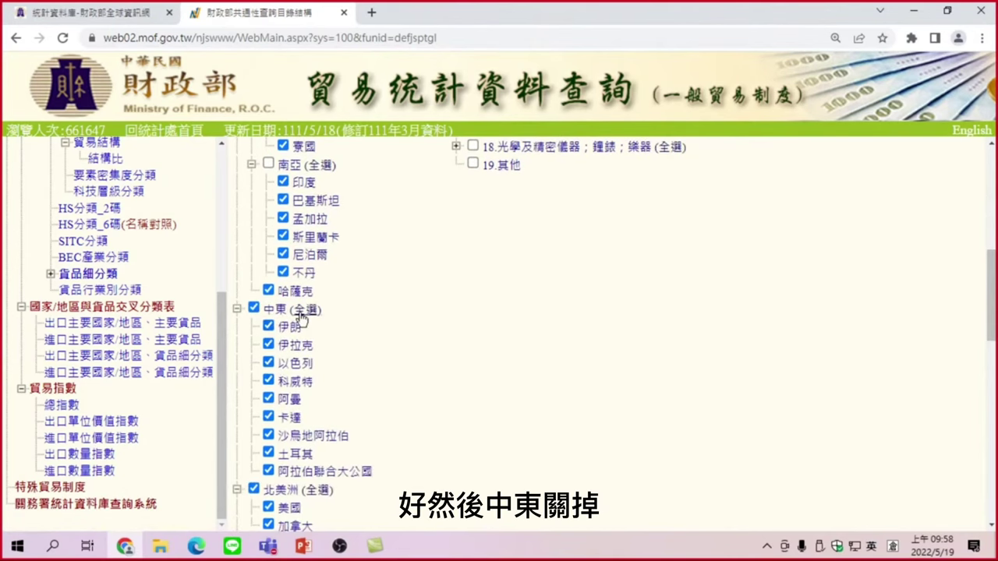
{"action": "left_click", "coordinate": [253, 308]}
{"action": "scroll", "coordinate": [266, 313], "scroll_direction": "down", "scroll_amount": 3}
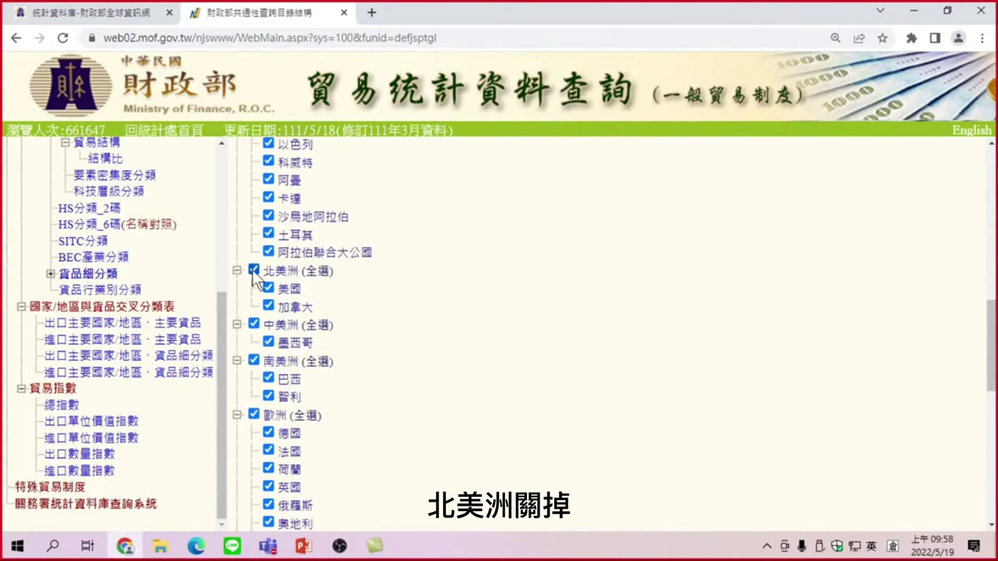
{"action": "left_click", "coordinate": [253, 271]}
{"action": "left_click", "coordinate": [253, 324]}
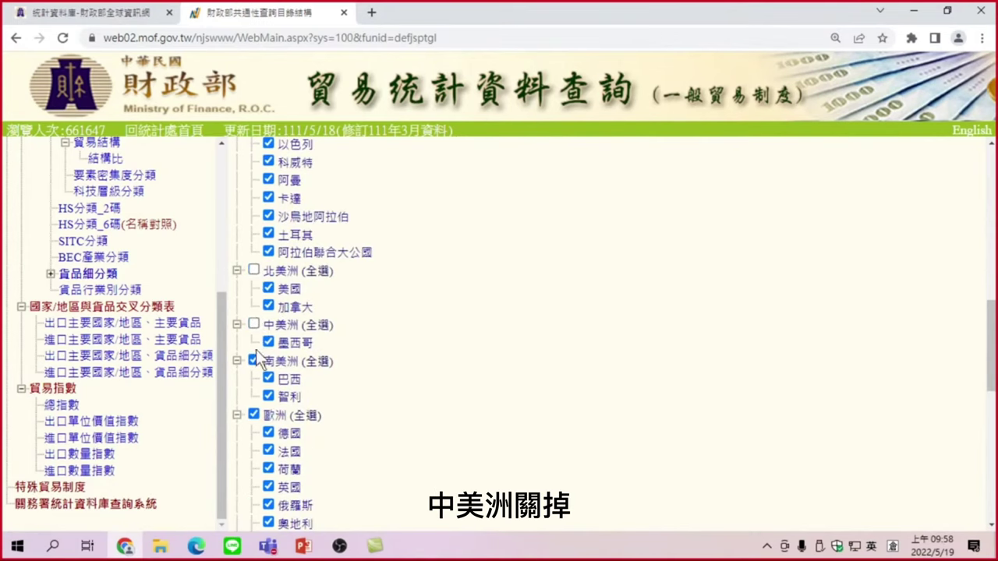
{"action": "left_click", "coordinate": [254, 360]}
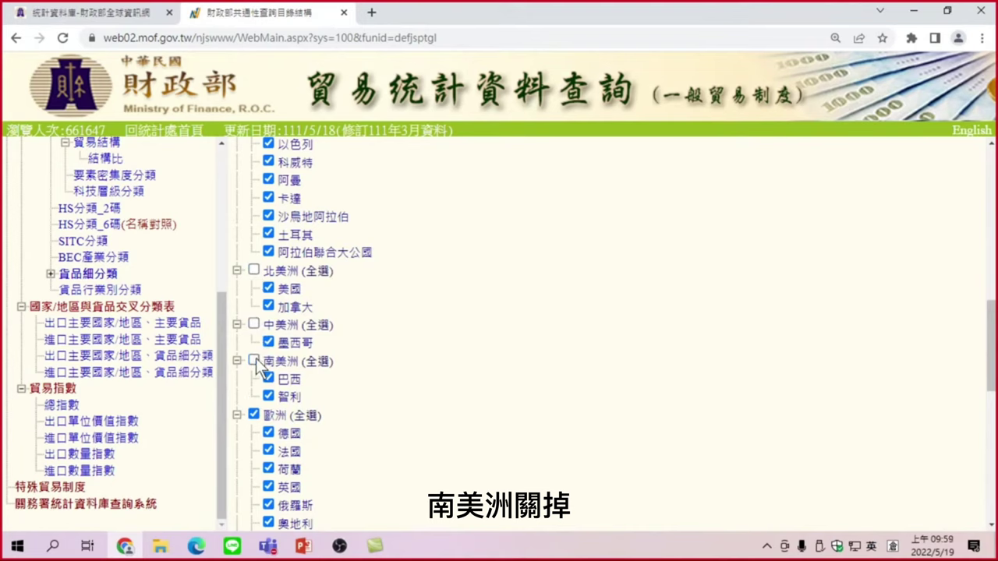
{"action": "left_click", "coordinate": [252, 414]}
Untick the 非洲 and 大洋洲 group totals, then scroll back up the form
{"action": "scroll", "coordinate": [319, 417], "scroll_direction": "down", "scroll_amount": 2}
{"action": "scroll", "coordinate": [320, 409], "scroll_direction": "down", "scroll_amount": 5}
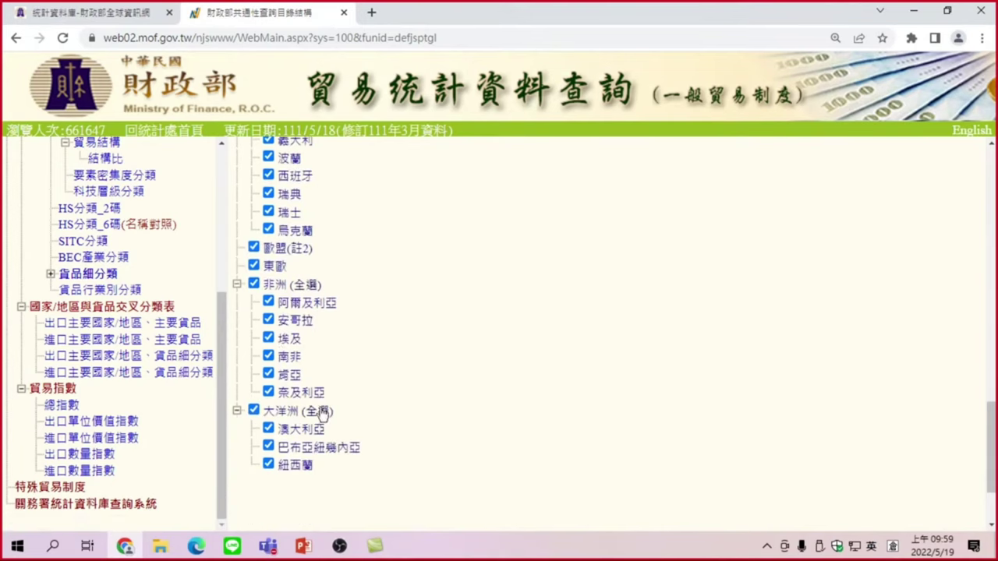
{"action": "left_click", "coordinate": [253, 285]}
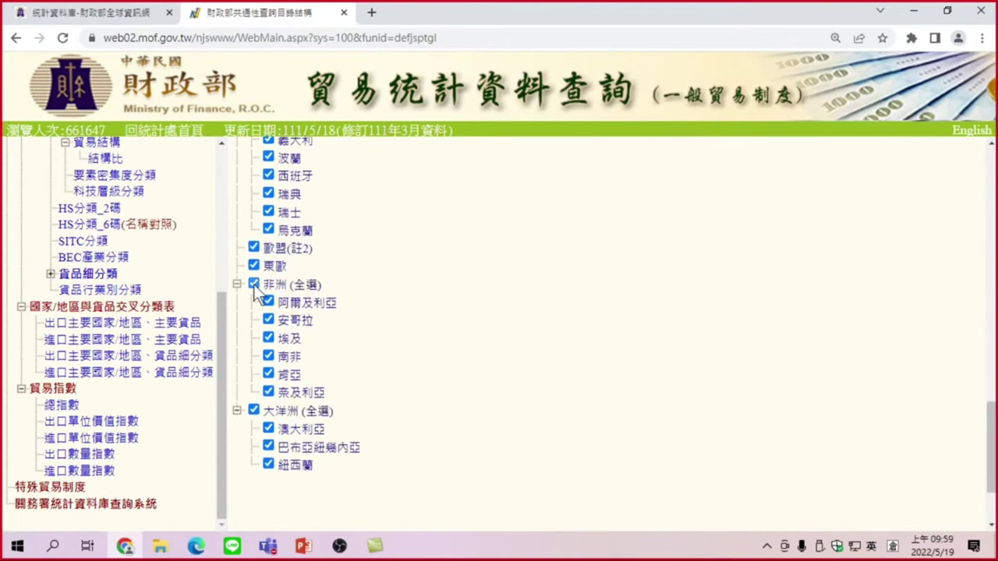
{"action": "left_click", "coordinate": [253, 411]}
{"action": "scroll", "coordinate": [437, 312], "scroll_direction": "up", "scroll_amount": 2}
{"action": "scroll", "coordinate": [382, 265], "scroll_direction": "up", "scroll_amount": 3}
{"action": "scroll", "coordinate": [351, 254], "scroll_direction": "up", "scroll_amount": 5}
{"action": "scroll", "coordinate": [350, 252], "scroll_direction": "up", "scroll_amount": 4}
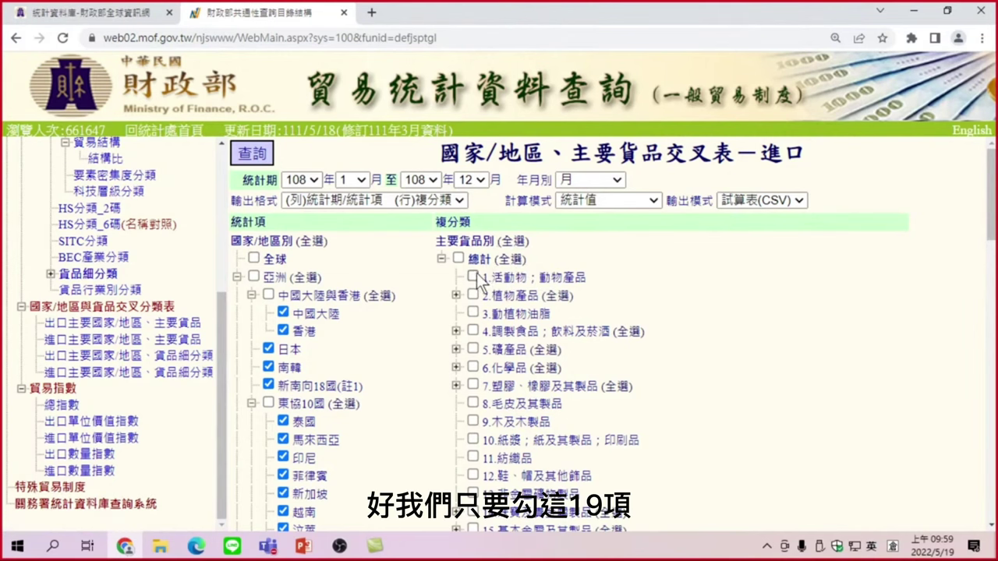
Expand 2.植物產品 and tick commodity categories 1.活動物, 2.植物產品 and 3.動植物油脂
{"action": "scroll", "coordinate": [546, 353], "scroll_direction": "down", "scroll_amount": 1}
{"action": "scroll", "coordinate": [526, 435], "scroll_direction": "down", "scroll_amount": 2}
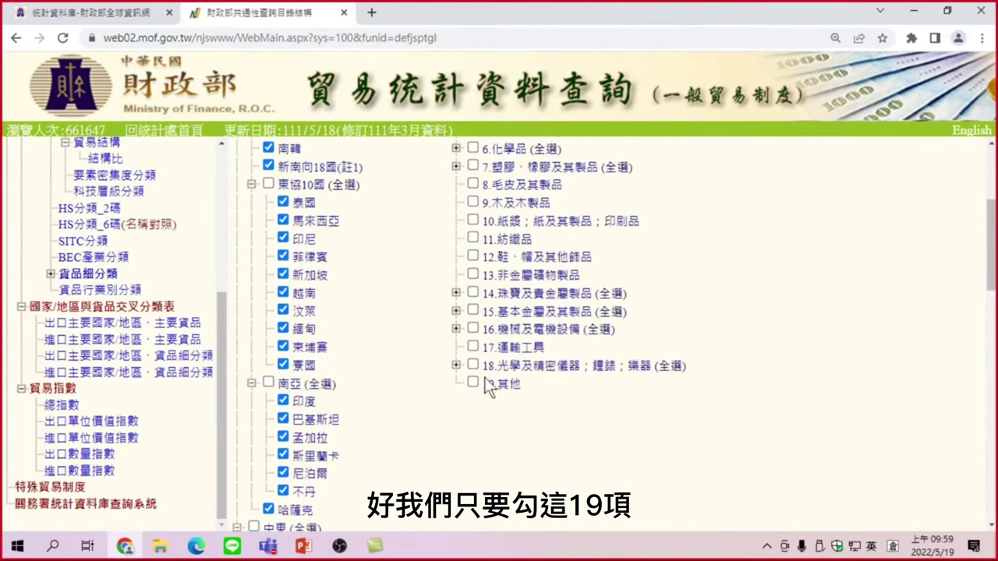
{"action": "scroll", "coordinate": [477, 331], "scroll_direction": "up", "scroll_amount": 3}
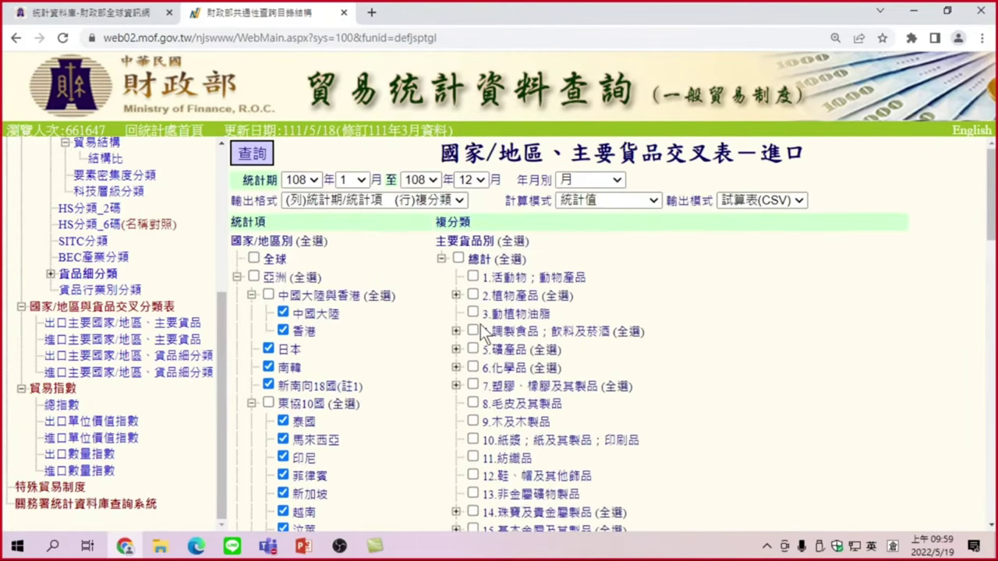
{"action": "left_click", "coordinate": [456, 295]}
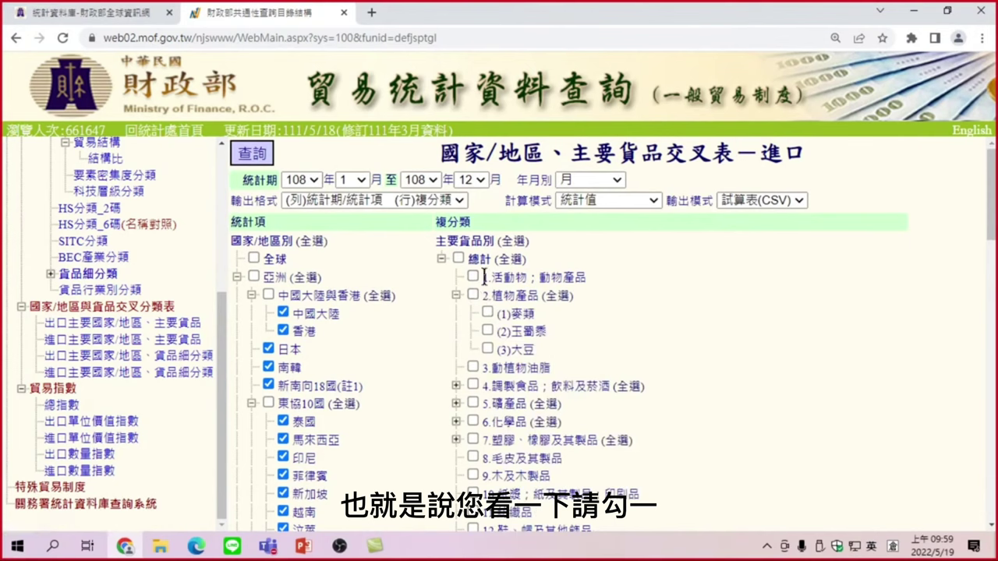
{"action": "left_click", "coordinate": [473, 278]}
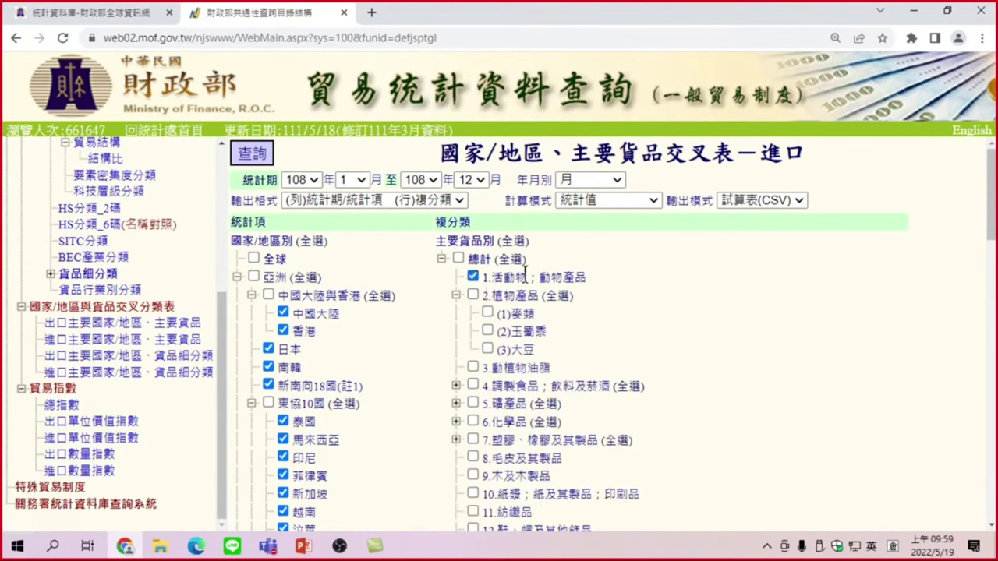
{"action": "left_click", "coordinate": [472, 296]}
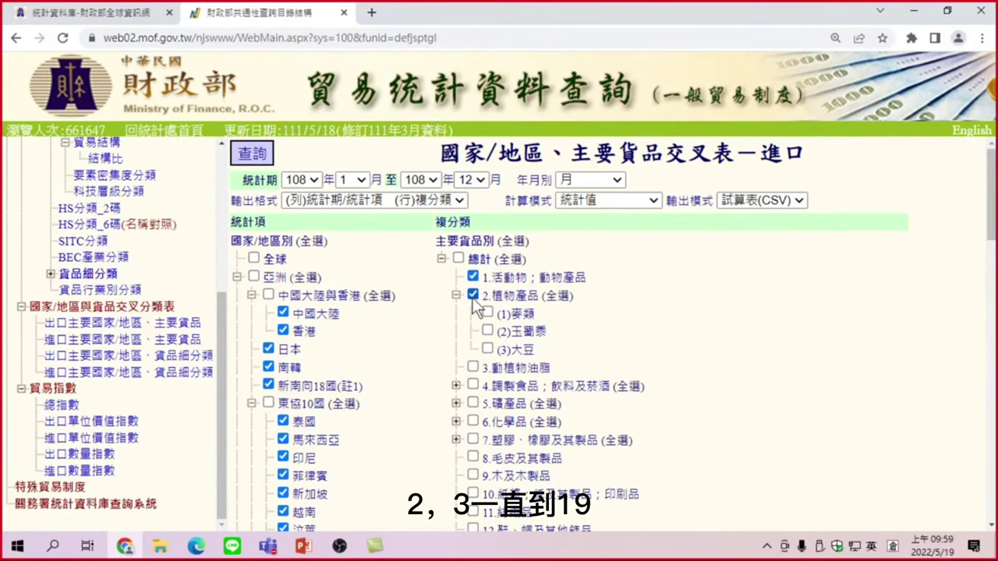
{"action": "left_click", "coordinate": [472, 368]}
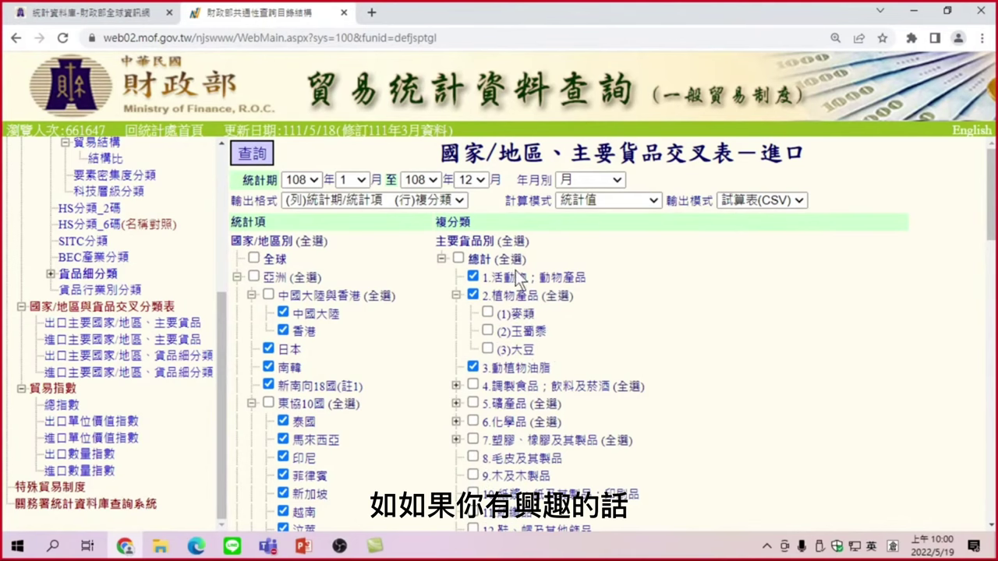
Tick commodity categories 4 through 15, from 調製食品 to non-metallic mineral products and beyond
{"action": "scroll", "coordinate": [493, 337], "scroll_direction": "down", "scroll_amount": 2}
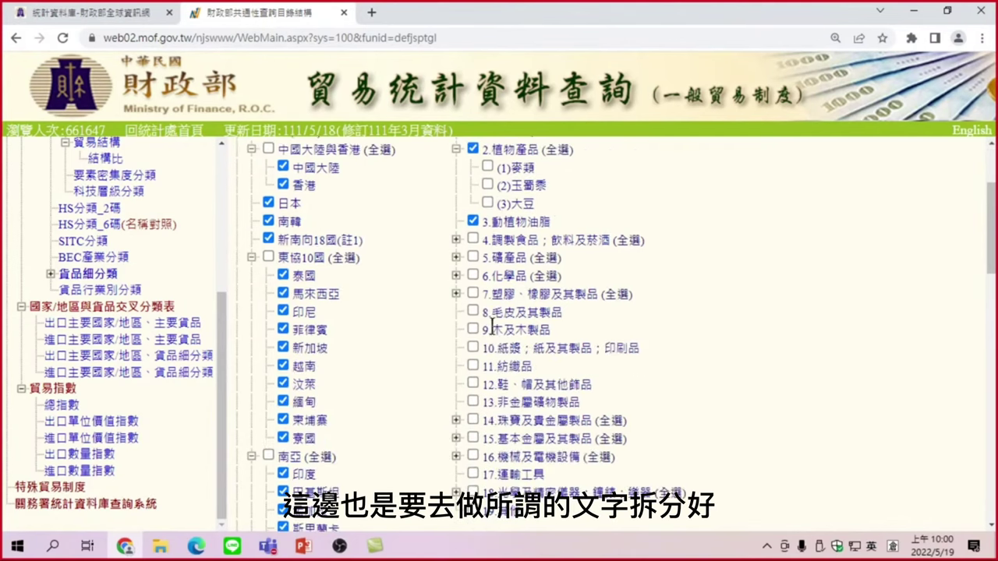
{"action": "left_click", "coordinate": [472, 239]}
{"action": "left_click", "coordinate": [472, 257]}
{"action": "left_click", "coordinate": [472, 275]}
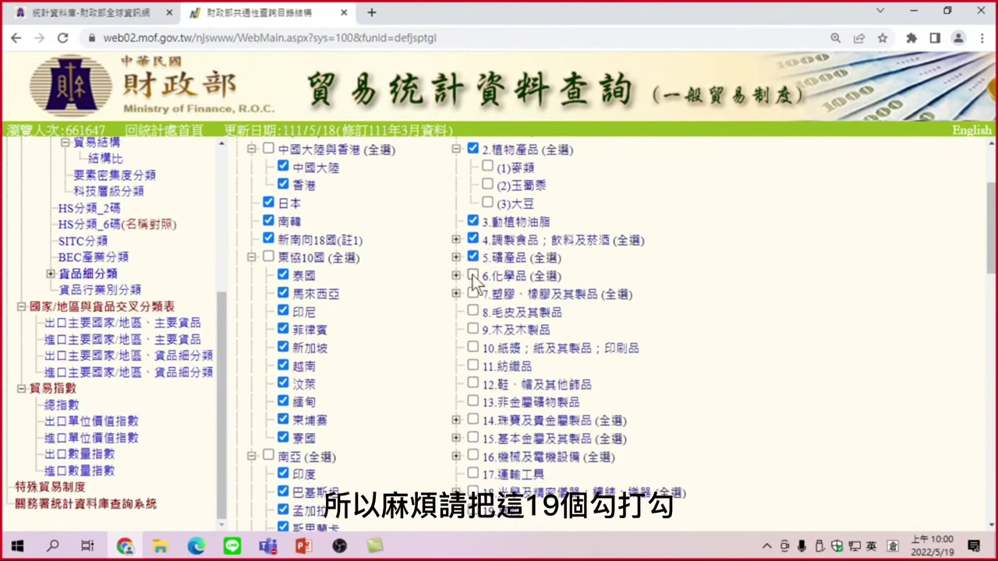
{"action": "left_click", "coordinate": [472, 294]}
{"action": "left_click", "coordinate": [473, 312]}
{"action": "left_click", "coordinate": [473, 330]}
{"action": "left_click", "coordinate": [473, 348]}
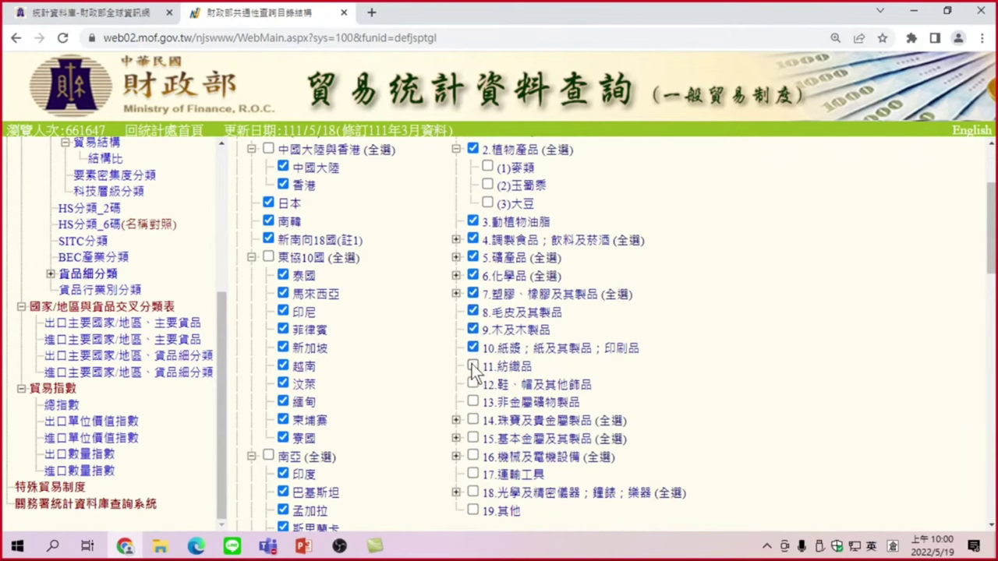
{"action": "left_click", "coordinate": [472, 365]}
{"action": "left_click", "coordinate": [472, 384]}
{"action": "left_click", "coordinate": [474, 401]}
{"action": "left_click", "coordinate": [473, 439]}
Tick categories 16.機械及電機設備 through 19.其他, and expand 16.機械及電機設備
{"action": "scroll", "coordinate": [479, 441], "scroll_direction": "down", "scroll_amount": 2}
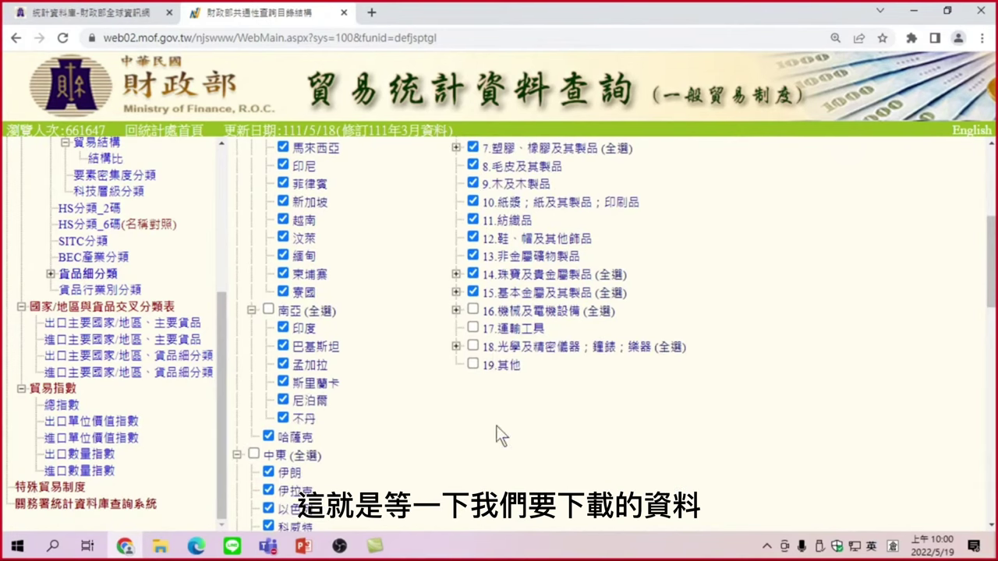
{"action": "left_click", "coordinate": [473, 311]}
{"action": "left_click", "coordinate": [472, 328]}
{"action": "left_click", "coordinate": [472, 346]}
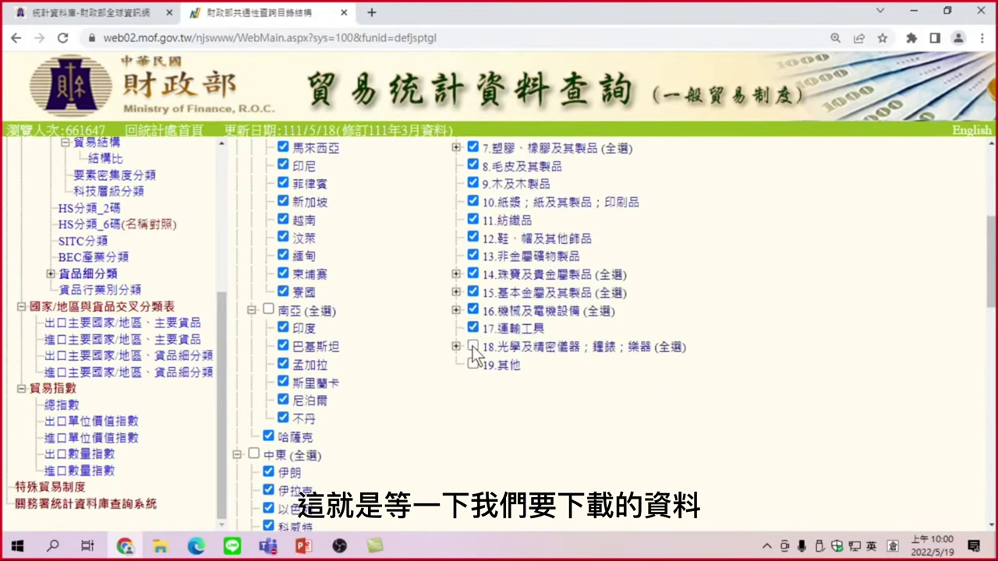
{"action": "left_click", "coordinate": [474, 364]}
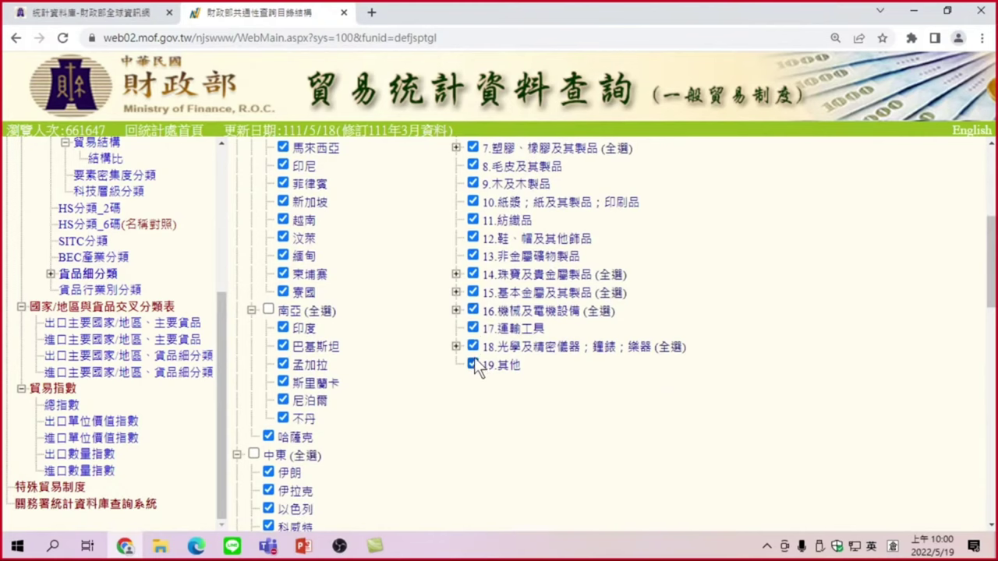
{"action": "left_click", "coordinate": [456, 310]}
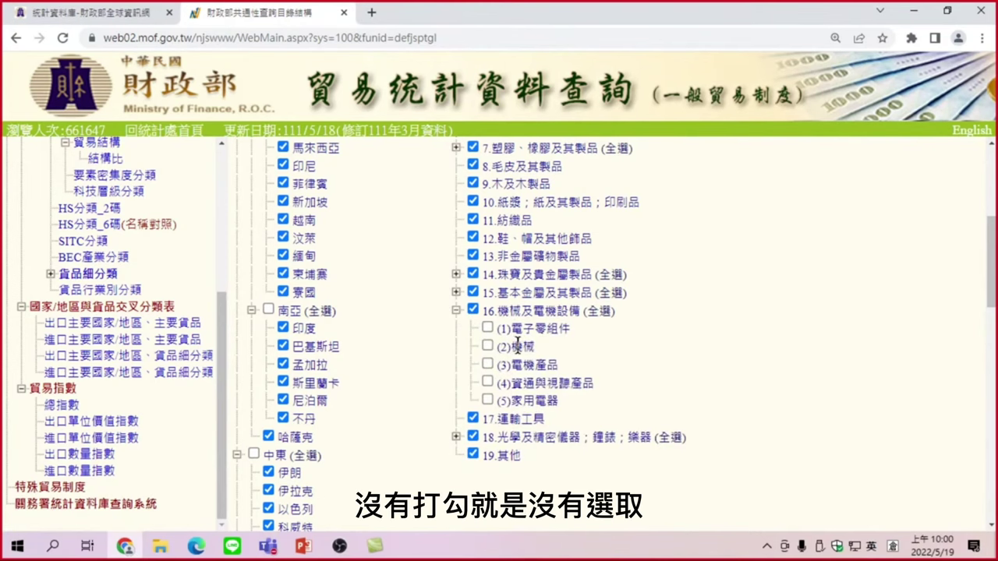
{"action": "scroll", "coordinate": [519, 343], "scroll_direction": "up", "scroll_amount": 2}
{"action": "scroll", "coordinate": [538, 390], "scroll_direction": "up", "scroll_amount": 3}
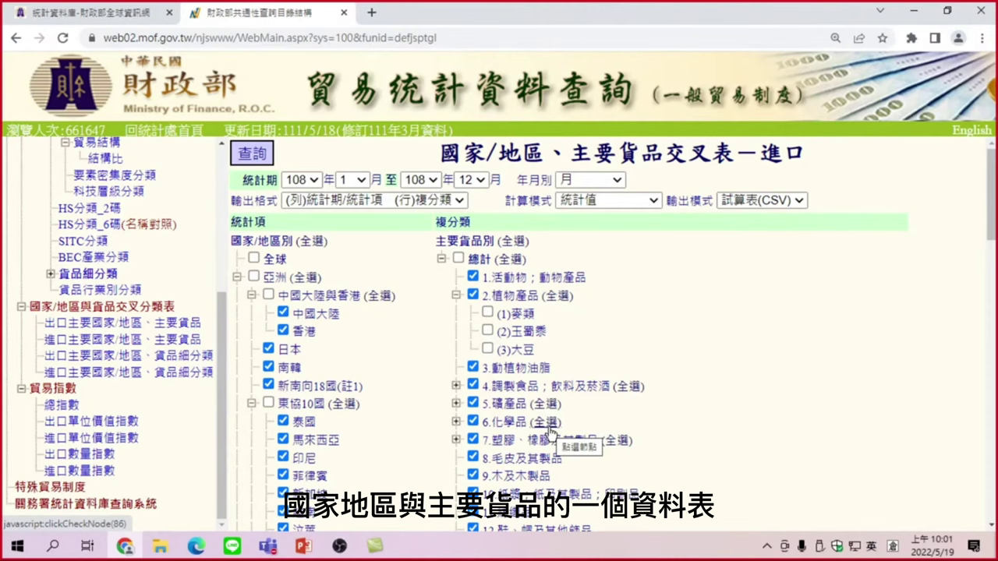
Submit the year-108 query with 查詢 to download i8202-2101212765.csv
{"action": "left_click", "coordinate": [252, 154]}
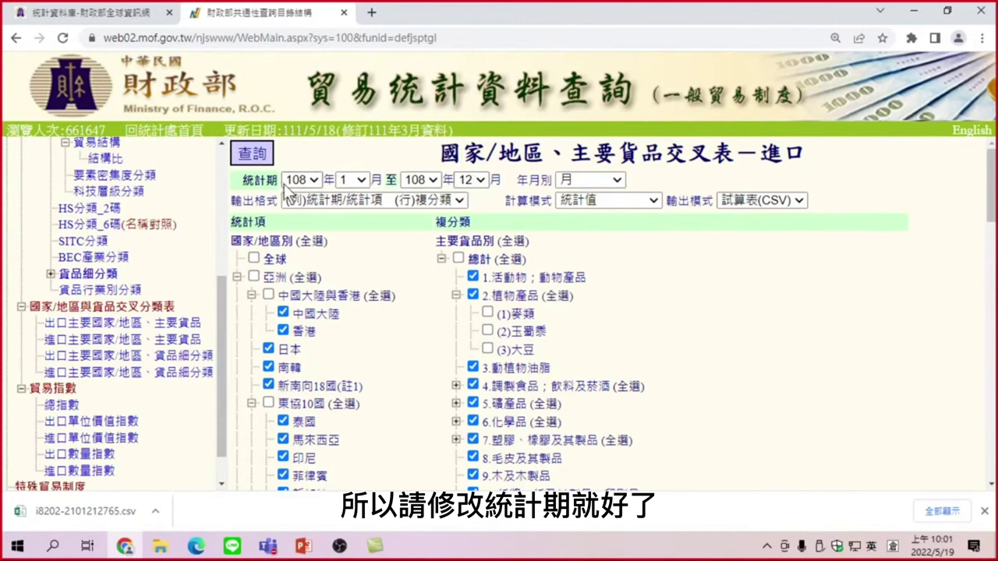
Set both the ending and starting 統計期 years to 109
{"action": "left_click", "coordinate": [433, 181]}
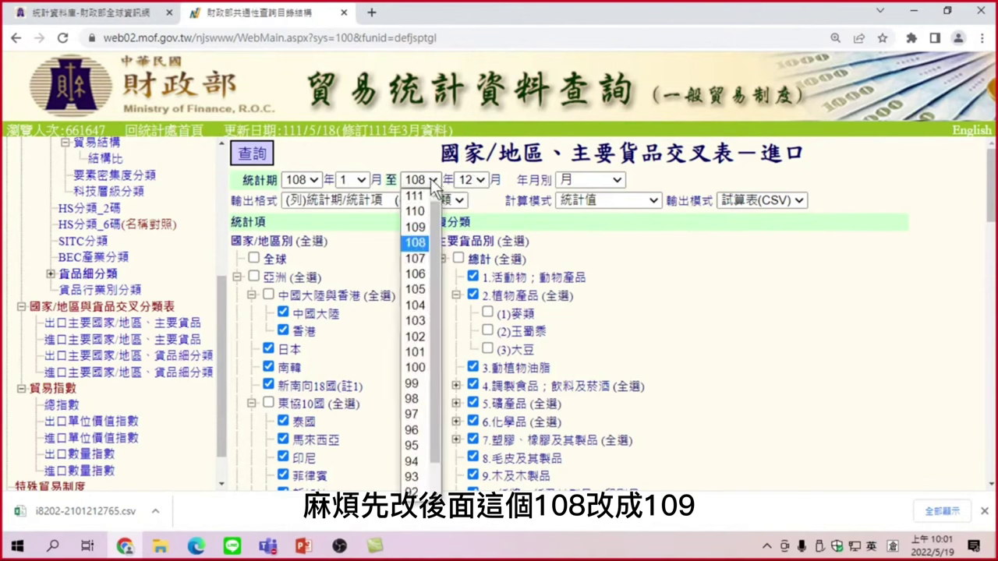
{"action": "left_click", "coordinate": [416, 228]}
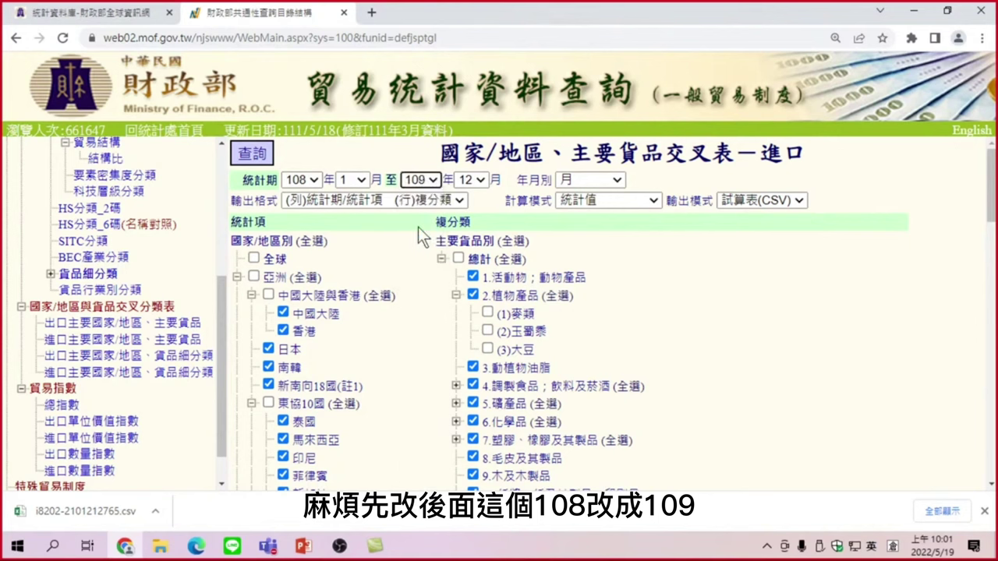
{"action": "left_click", "coordinate": [312, 179]}
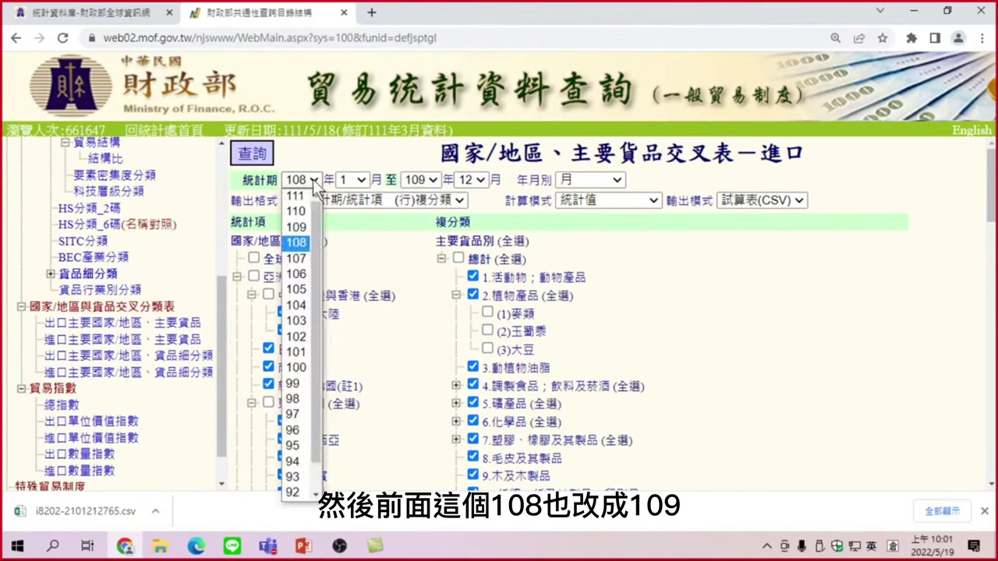
{"action": "left_click", "coordinate": [297, 227]}
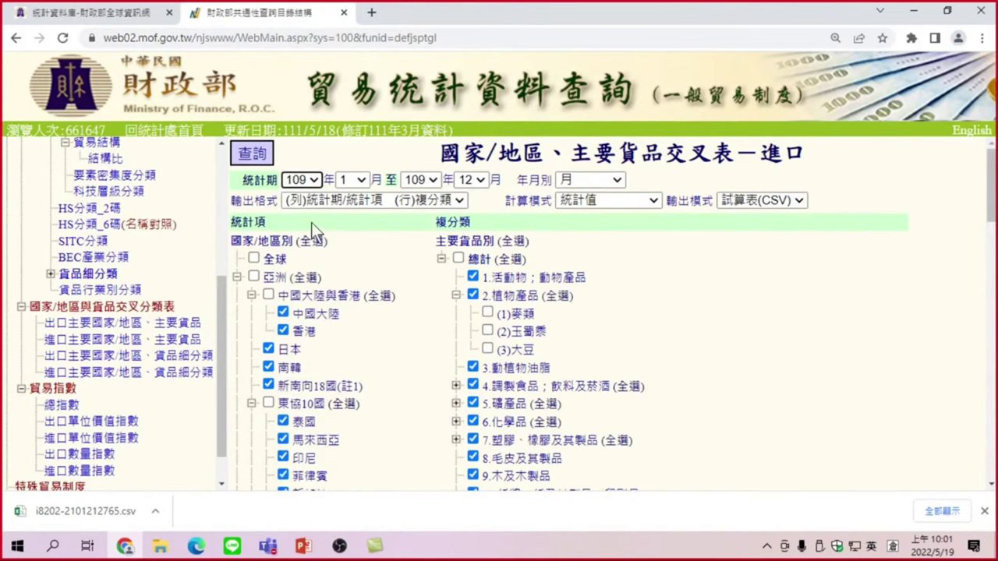
Download the year-109 import CSV, then change the starting year to 110
{"action": "left_click", "coordinate": [254, 153]}
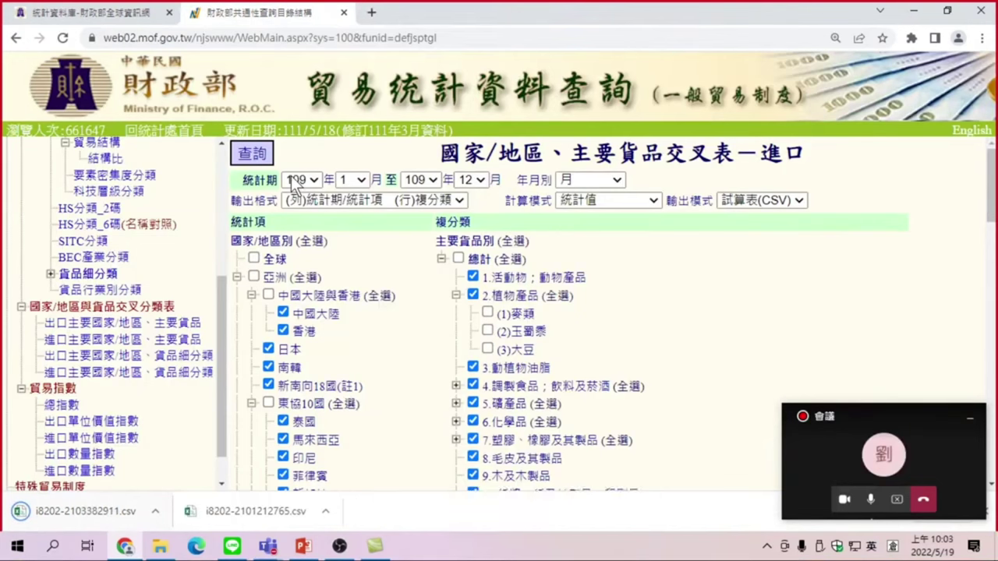
{"action": "left_click", "coordinate": [300, 179]}
{"action": "left_click", "coordinate": [300, 194]}
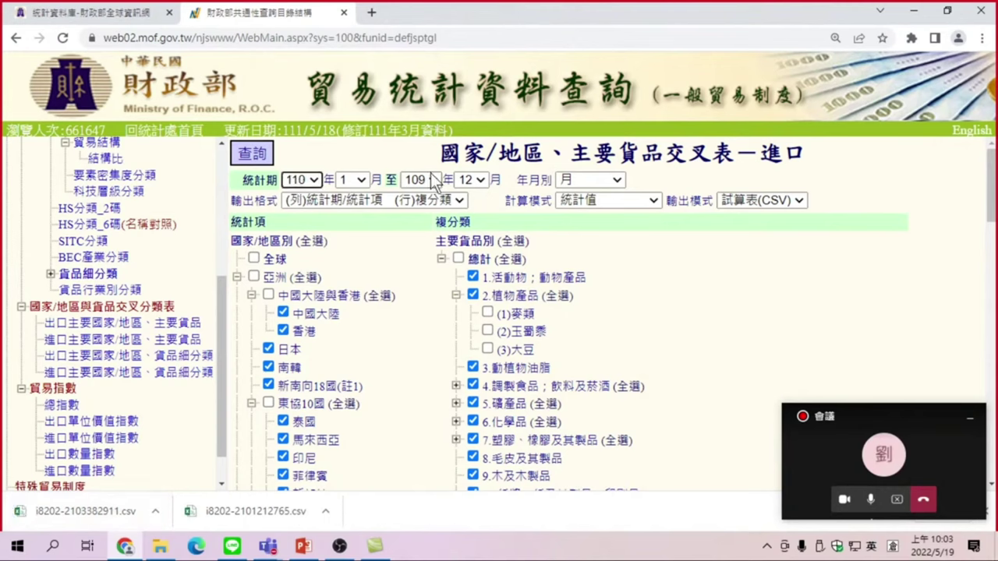